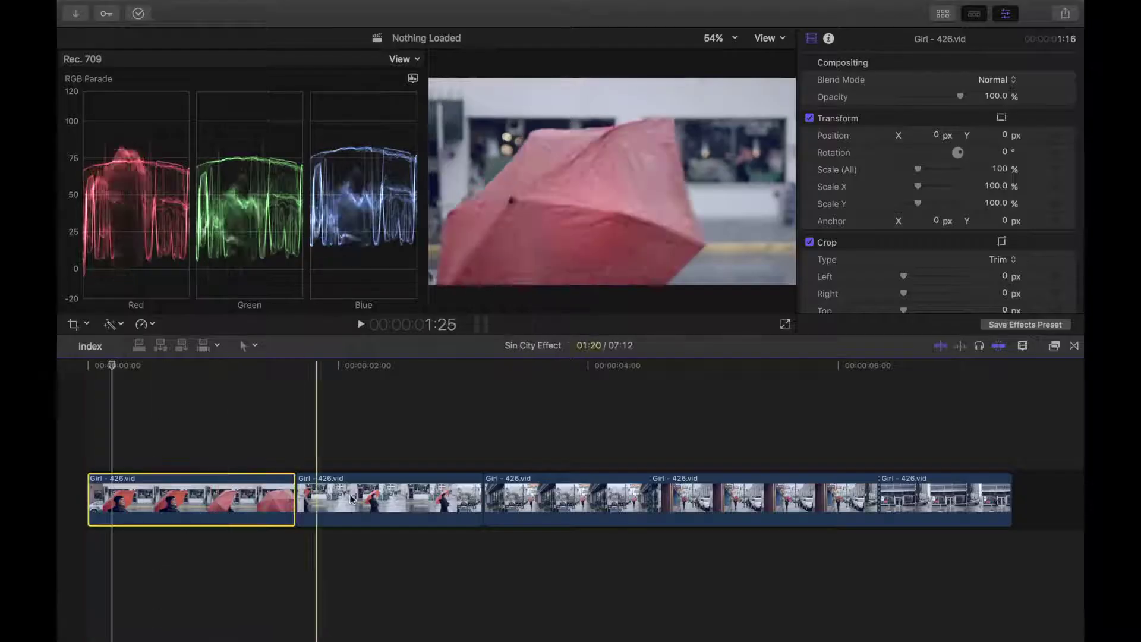
Look over the clips in the Sin City Effect timeline to compare the shots containing the red umbrella.
left_click(370, 504)
left_click(569, 501)
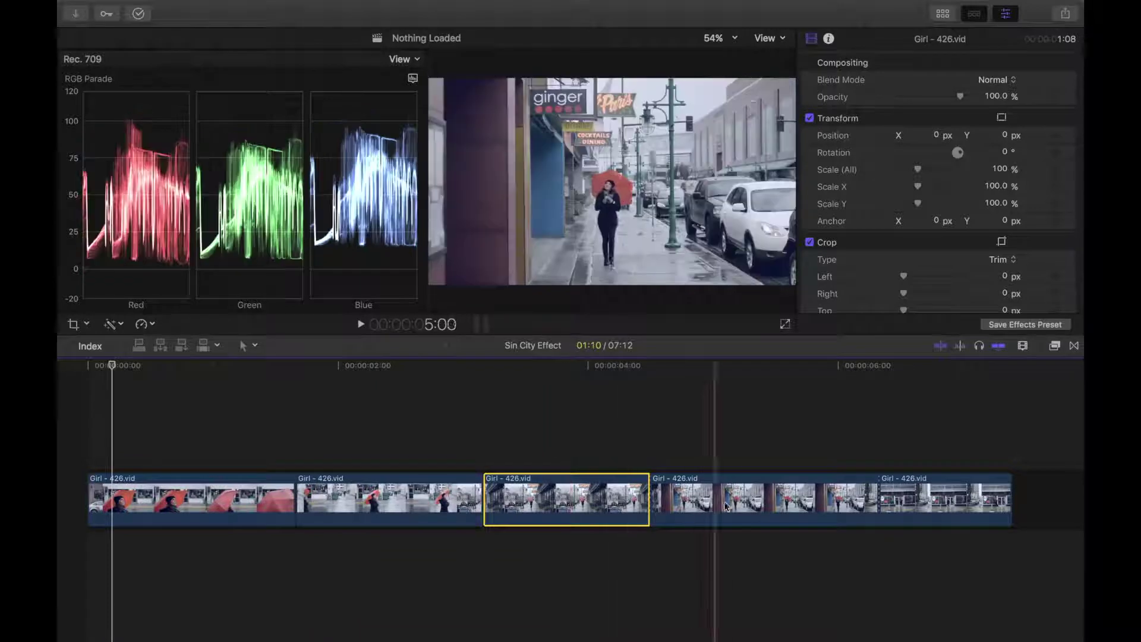
left_click(730, 505)
left_click(897, 504)
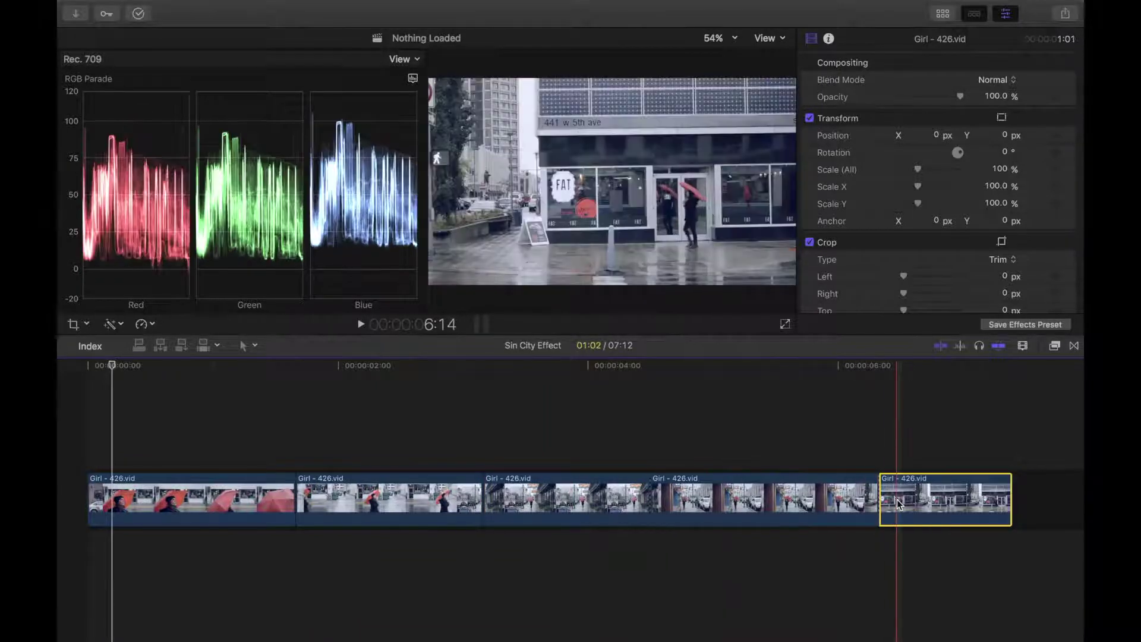
left_click(874, 502)
left_click(620, 502)
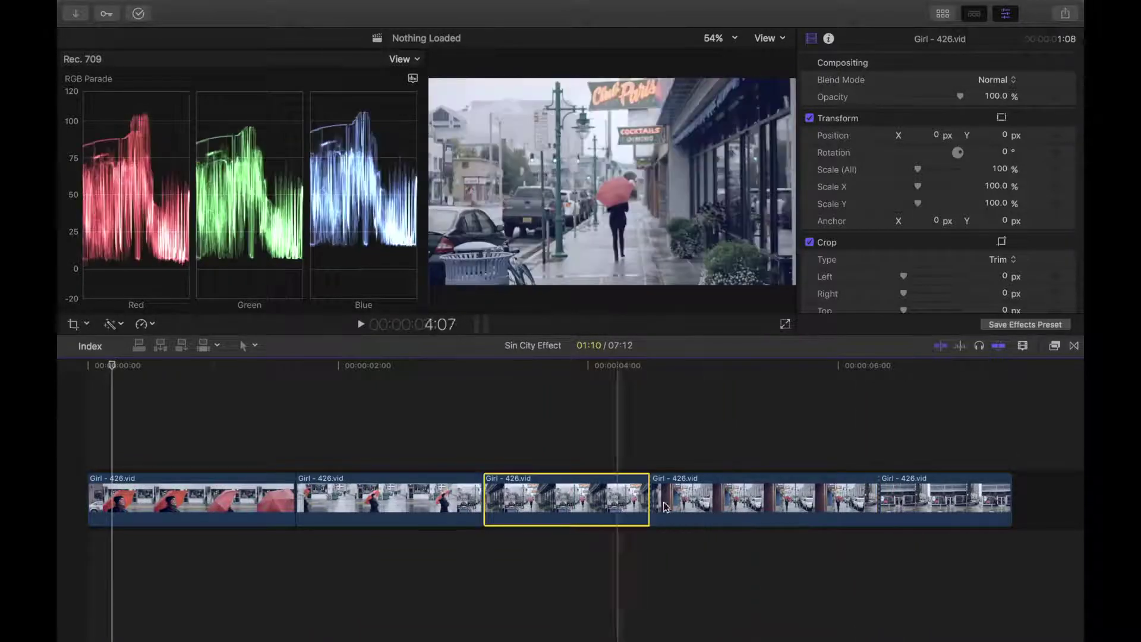
left_click(571, 501)
left_click(279, 502)
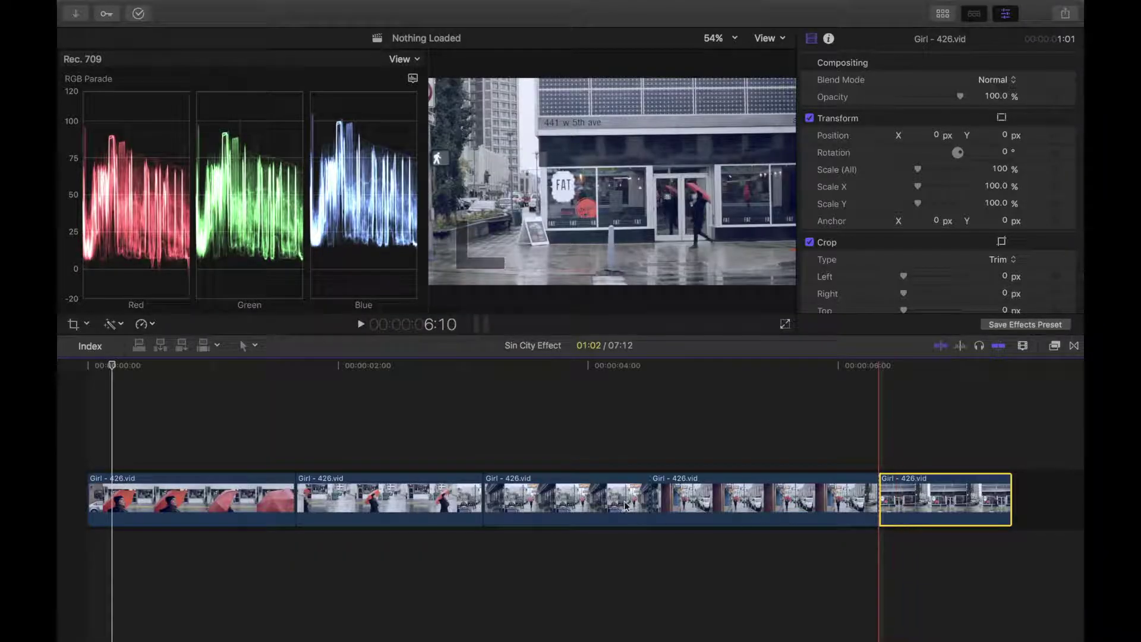
Apply the Color Correction effect to the third clip, where the woman walks away past the Club Paris sign.
left_click(551, 503)
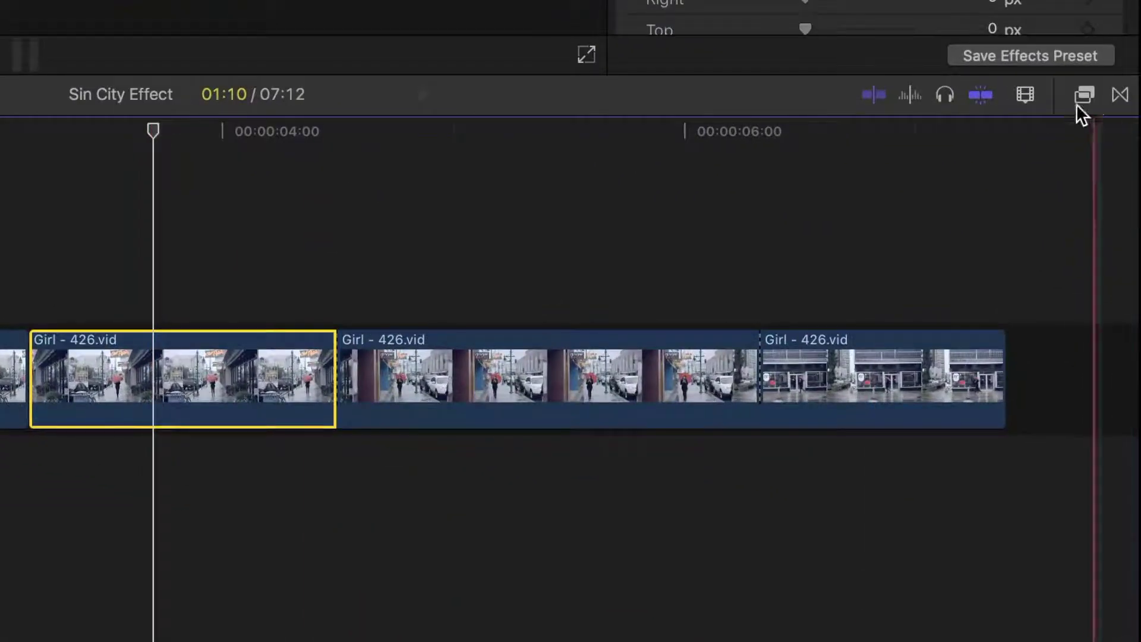
left_click(1084, 95)
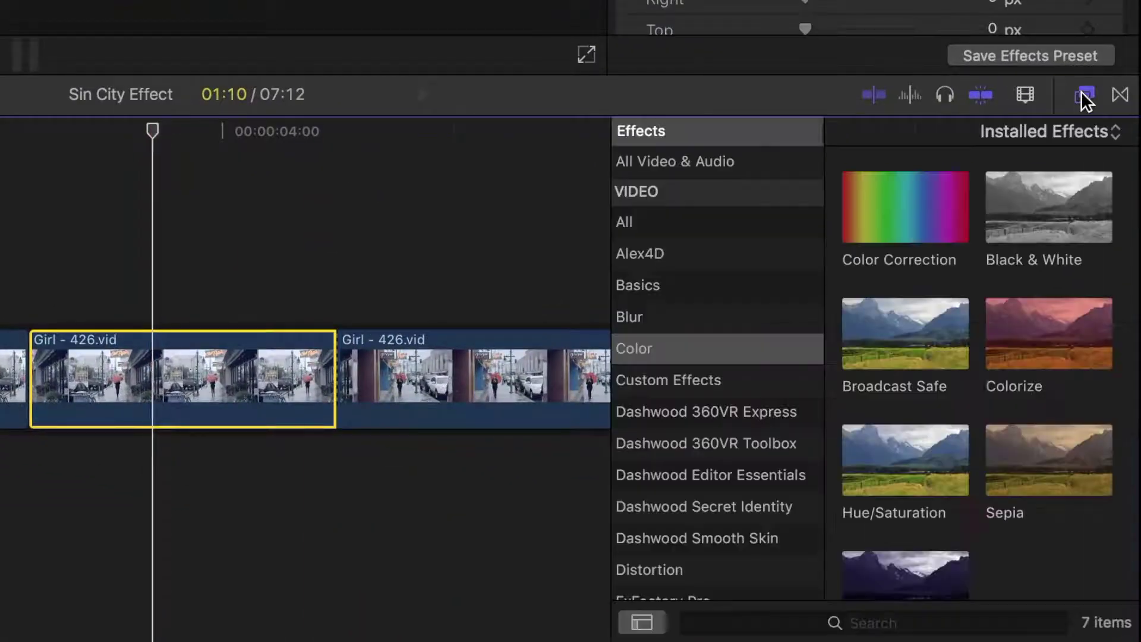
left_click(903, 205)
left_click_drag(902, 204, 160, 379)
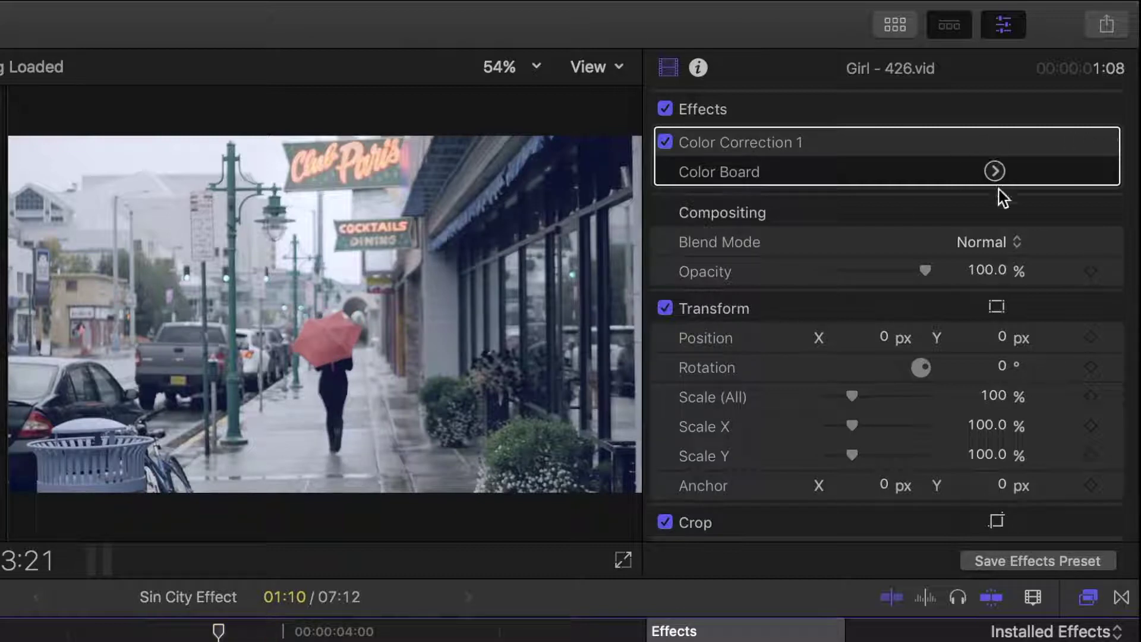
Add a color mask to the third clip's color correction and sample the umbrella's red shades for it.
left_click(998, 145)
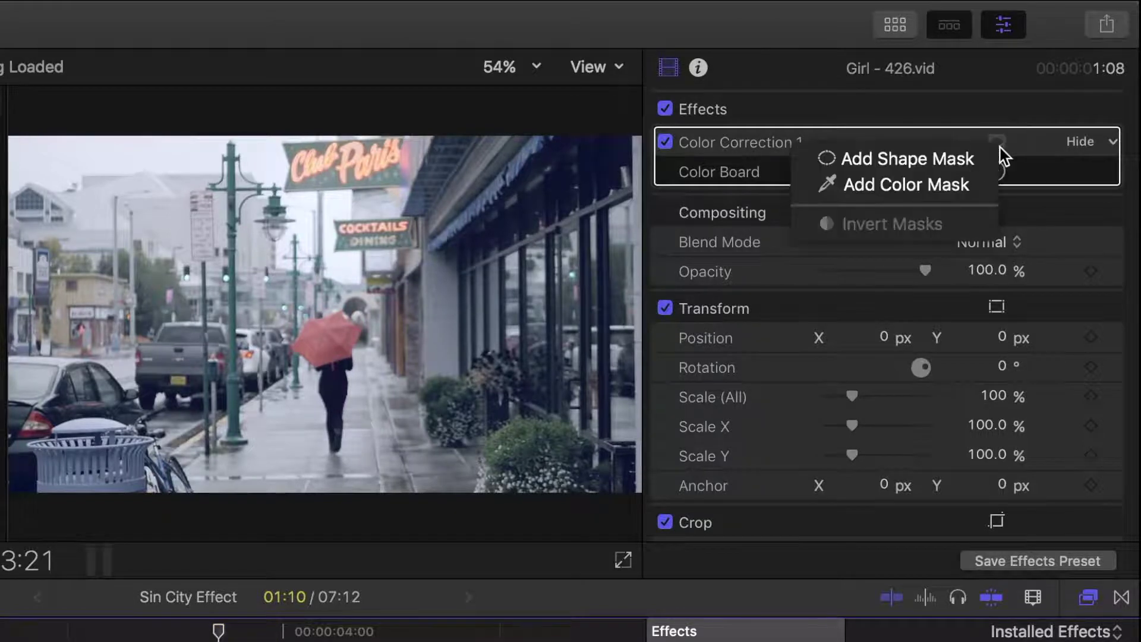
left_click(971, 181)
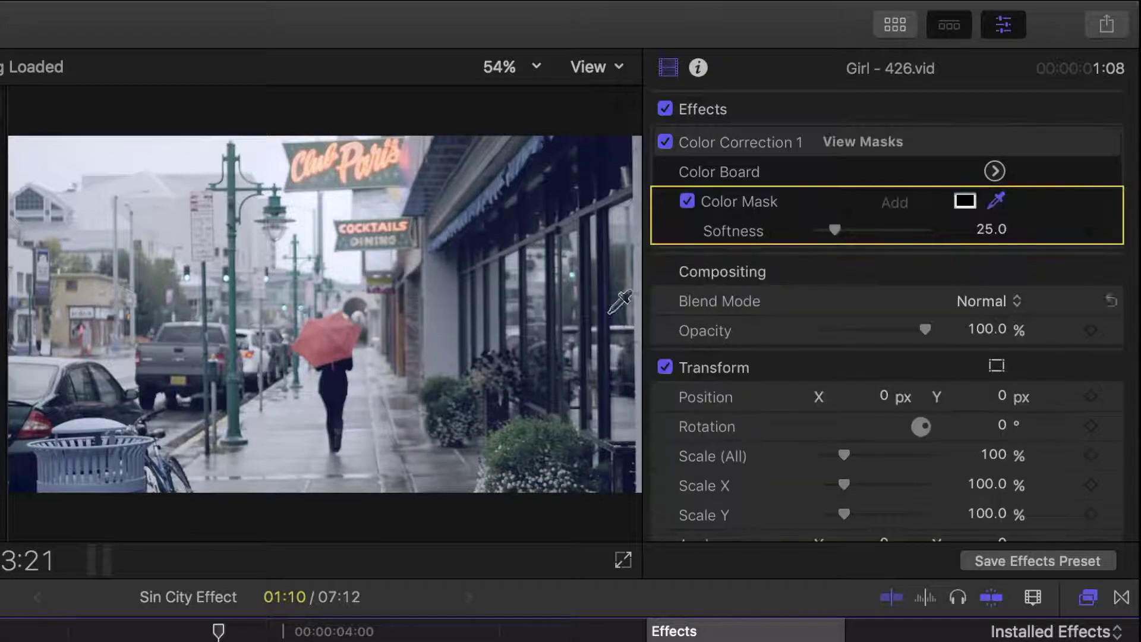
left_click(329, 349)
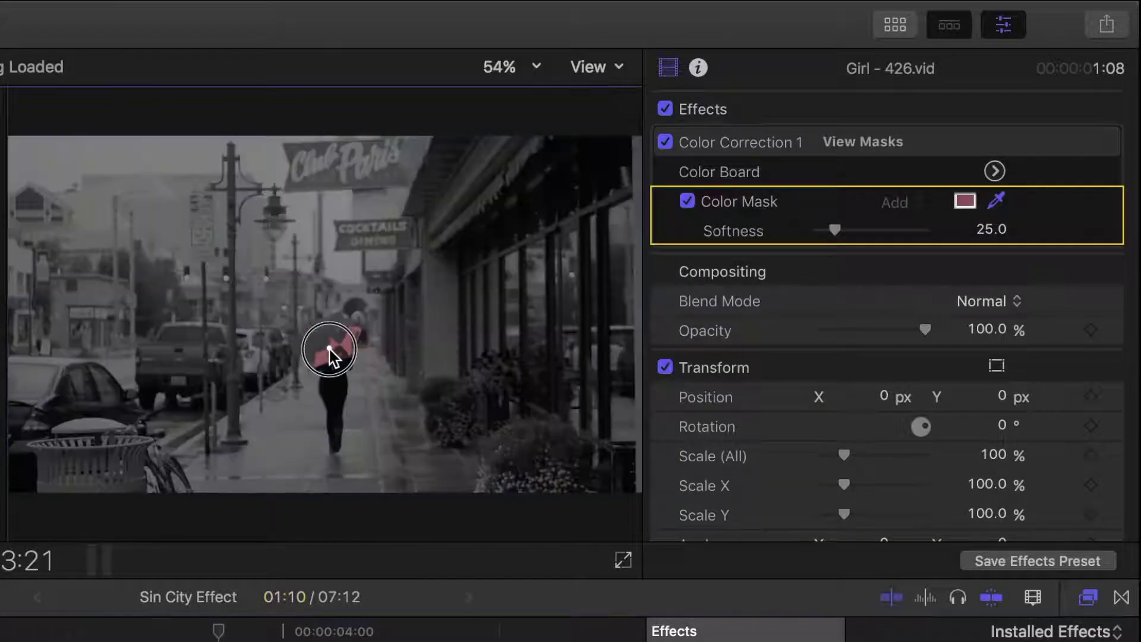
left_click_drag(329, 349, 332, 341)
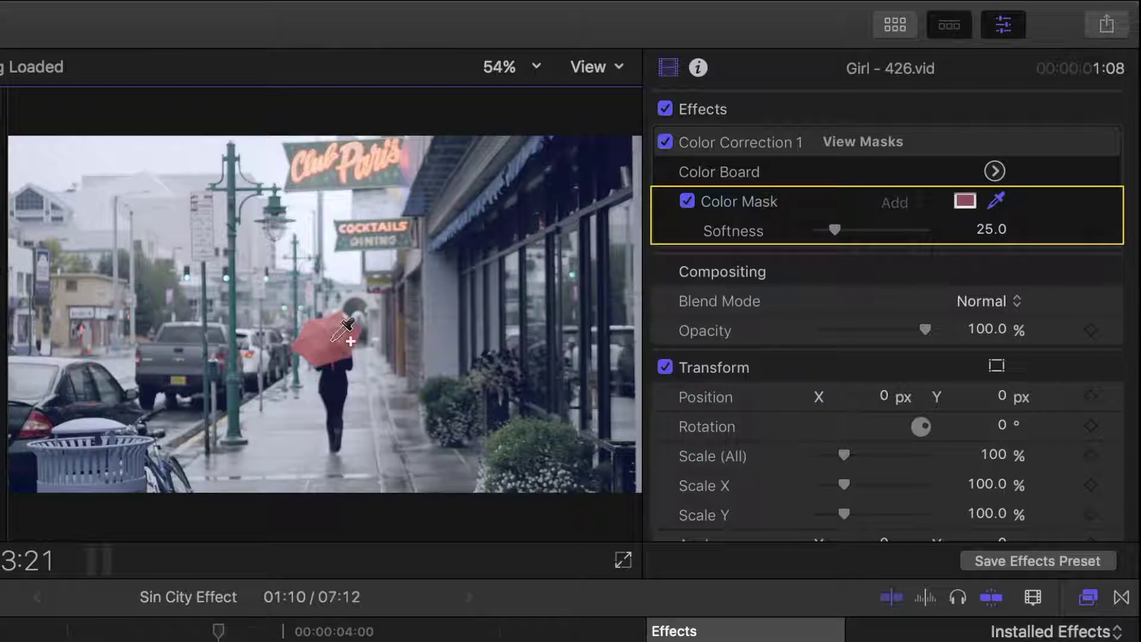
left_click_drag(316, 326, 341, 323)
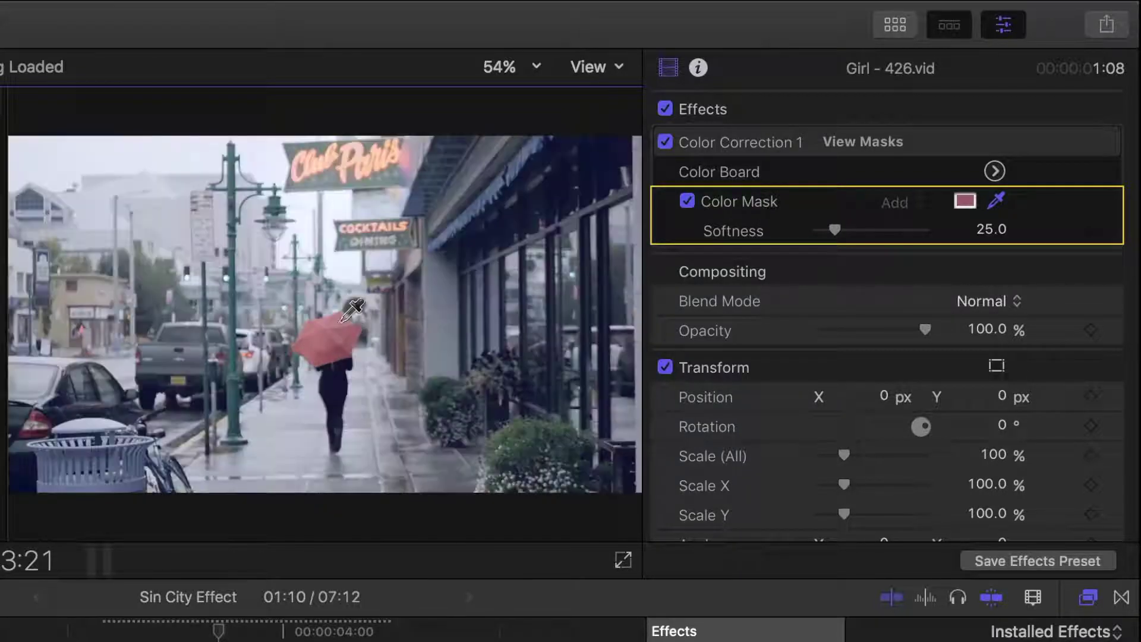
Set the global saturation outside the third clip's color mask to -100%.
left_click(994, 171)
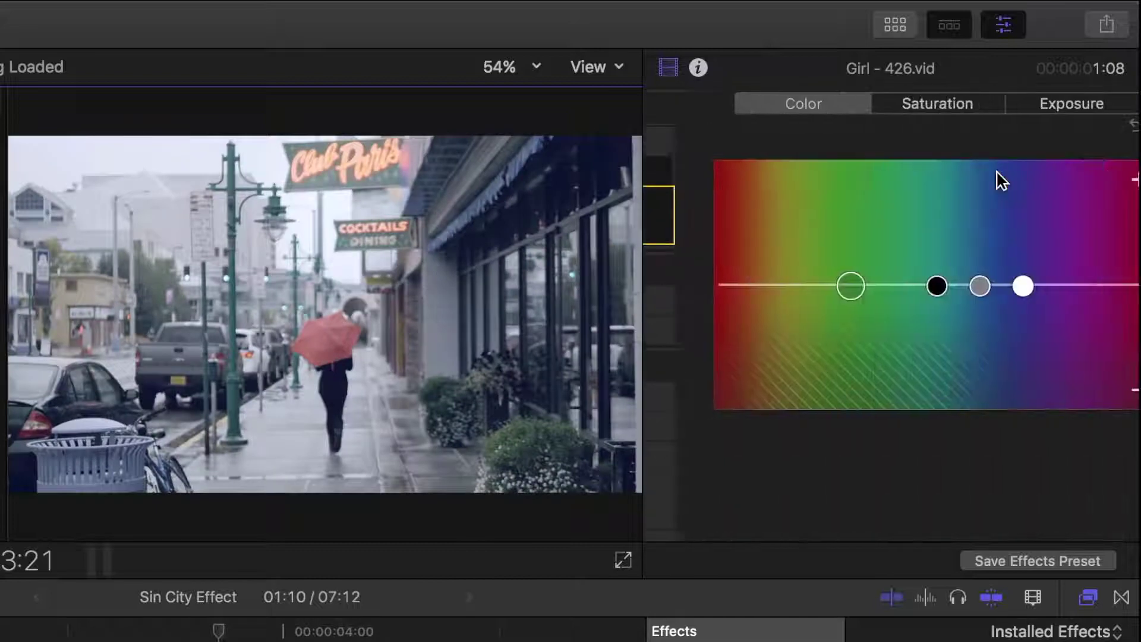
left_click(920, 107)
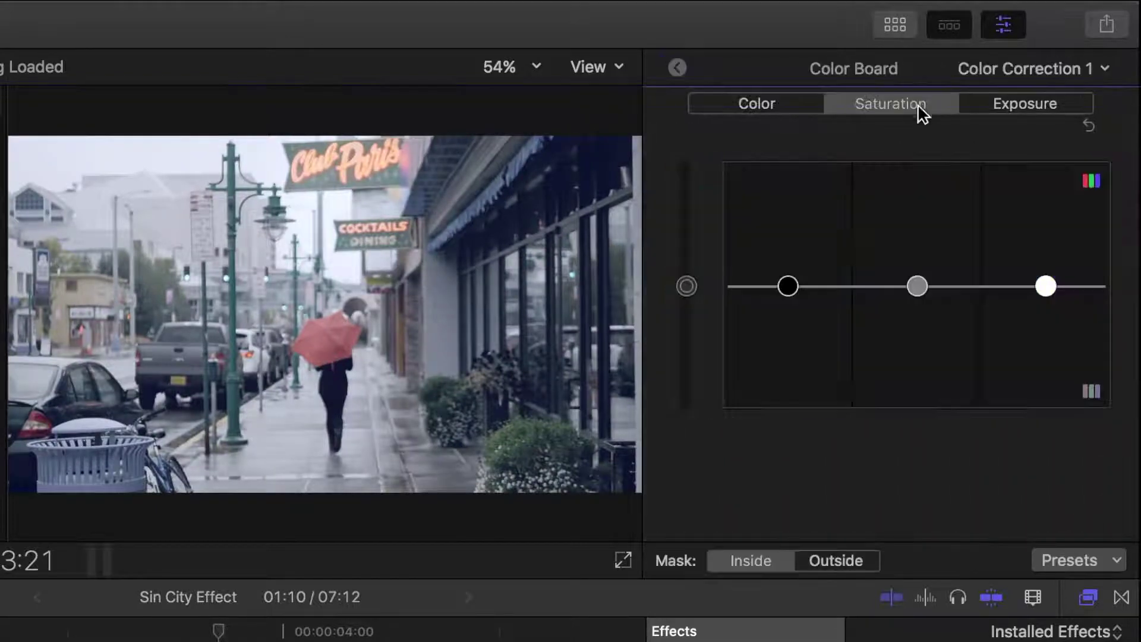
left_click(839, 568)
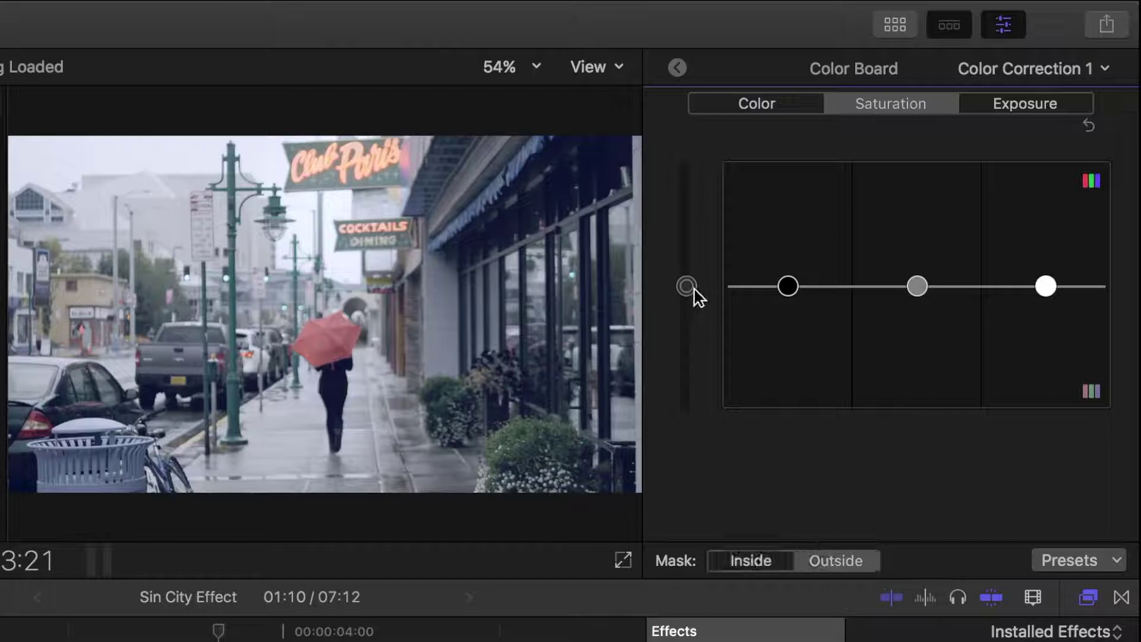
left_click_drag(689, 287, 689, 423)
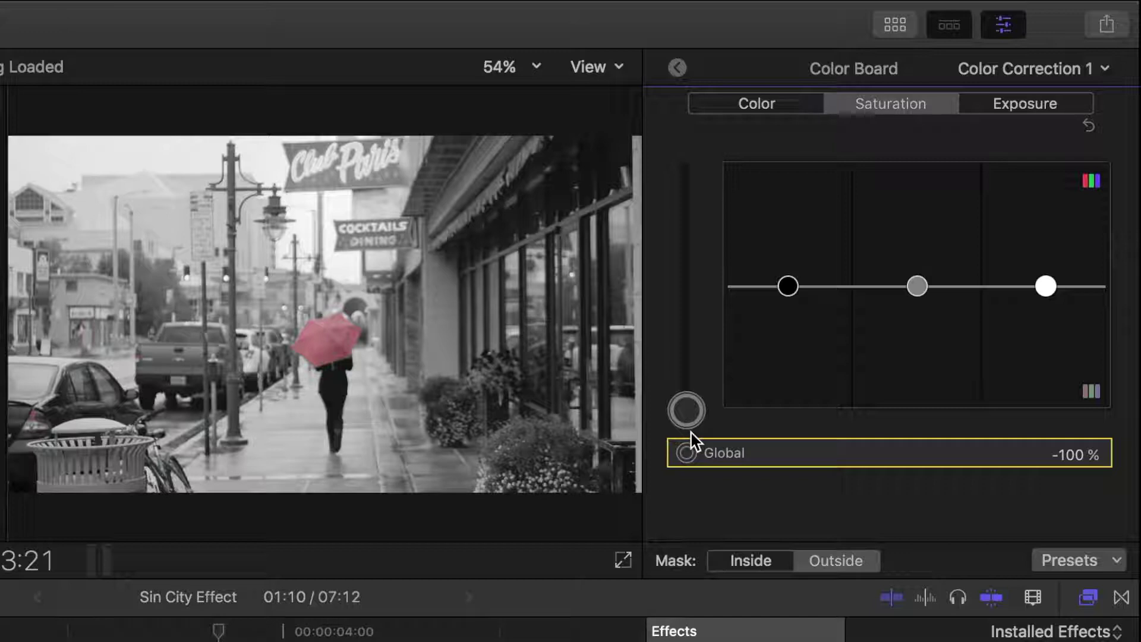
Raise the global saturation inside the third clip's color mask to 20% and play back the shot.
left_click(744, 558)
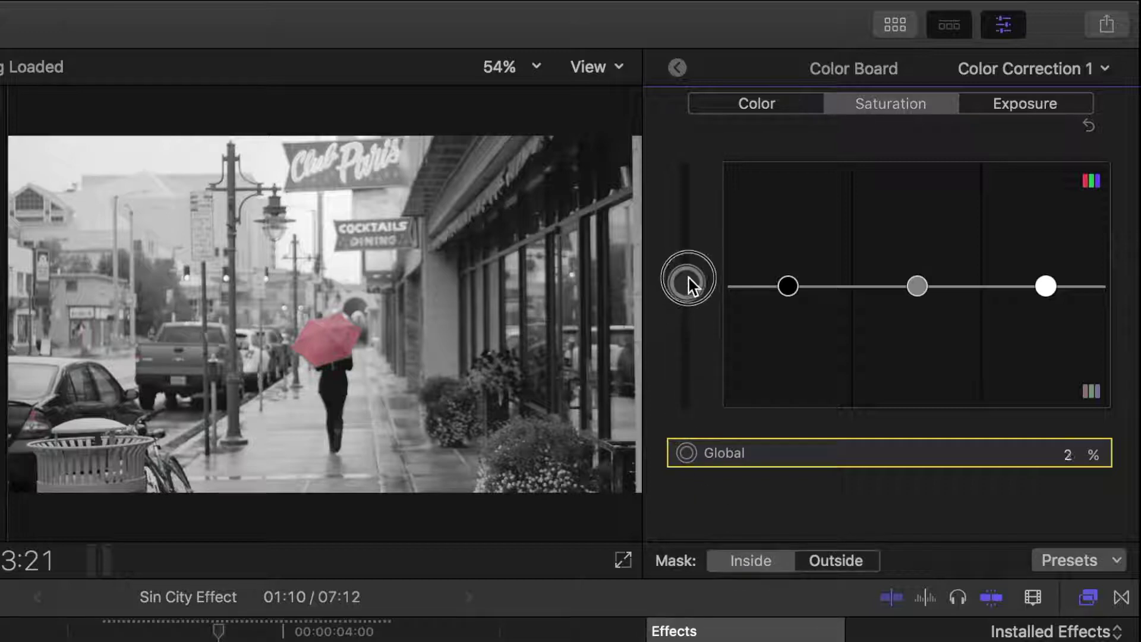
key("space")
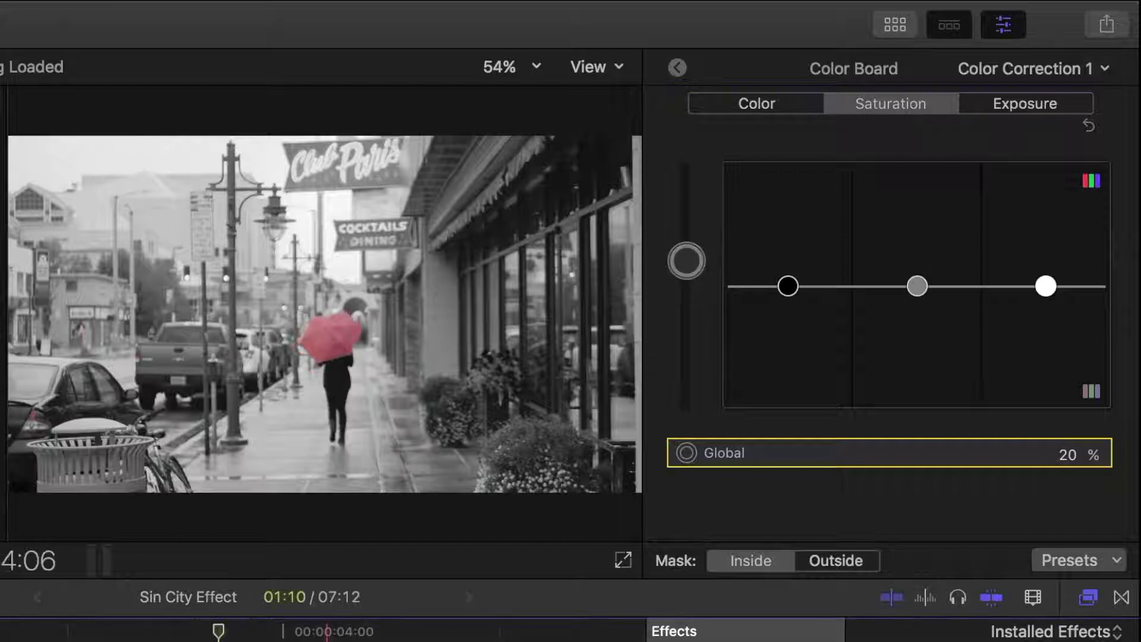
left_click(991, 172)
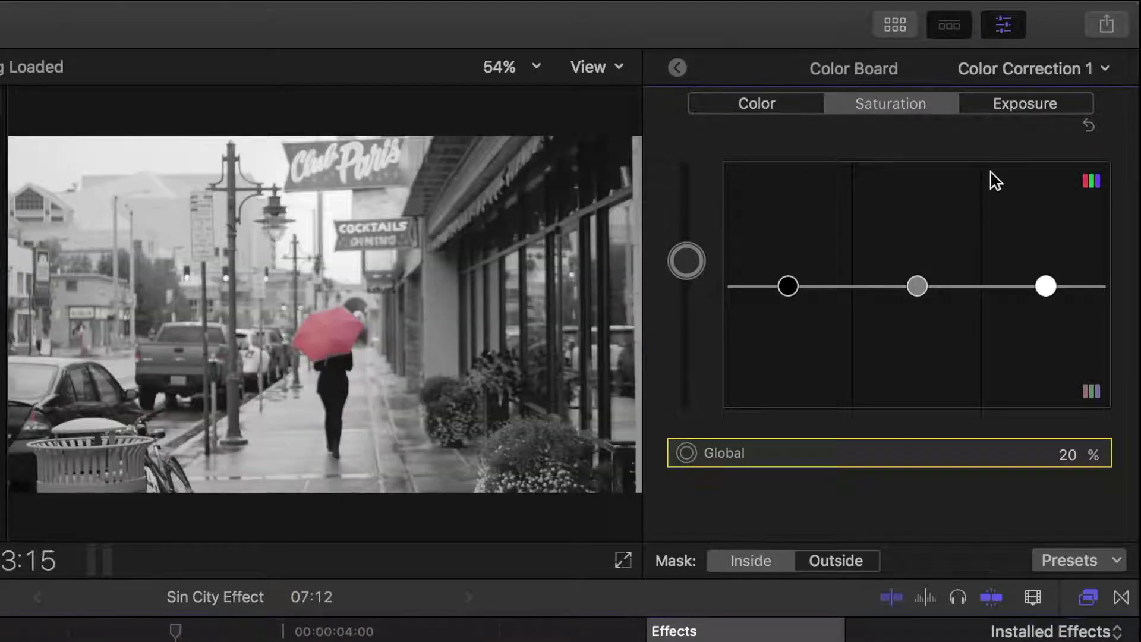
Sample the umbrella once more with the third clip's color mask eyedropper.
left_click(678, 71)
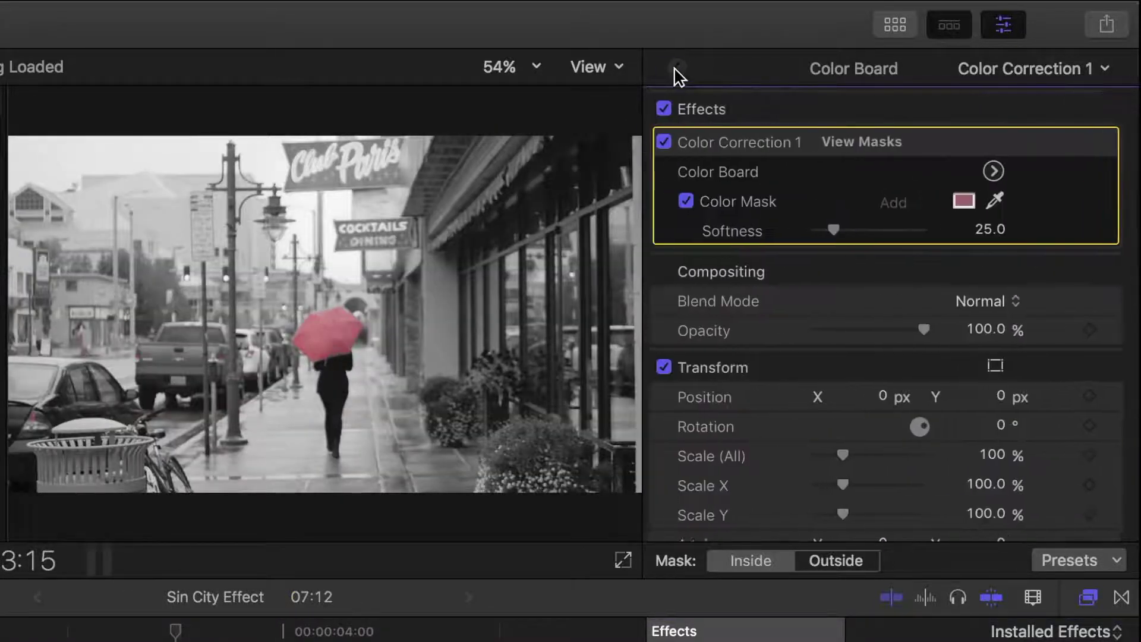
left_click(998, 202)
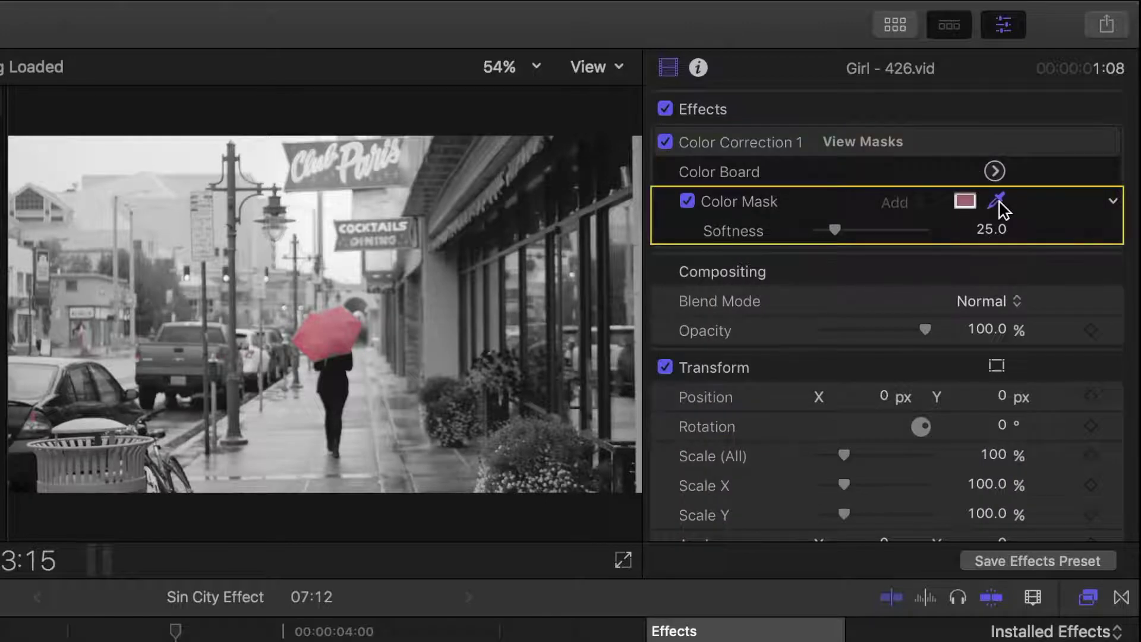
left_click(333, 354)
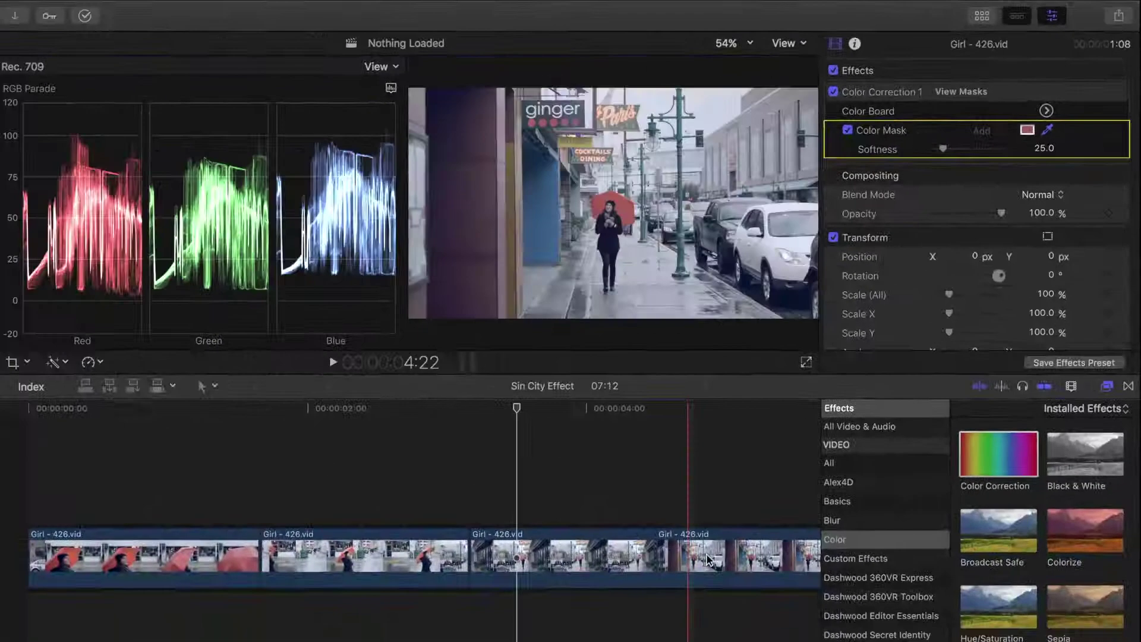
Apply Color Correction to the fourth clip, by the ginger sign, and add a color mask sampled from the red umbrella.
left_click(714, 559)
scroll(713, 558, "right", 5)
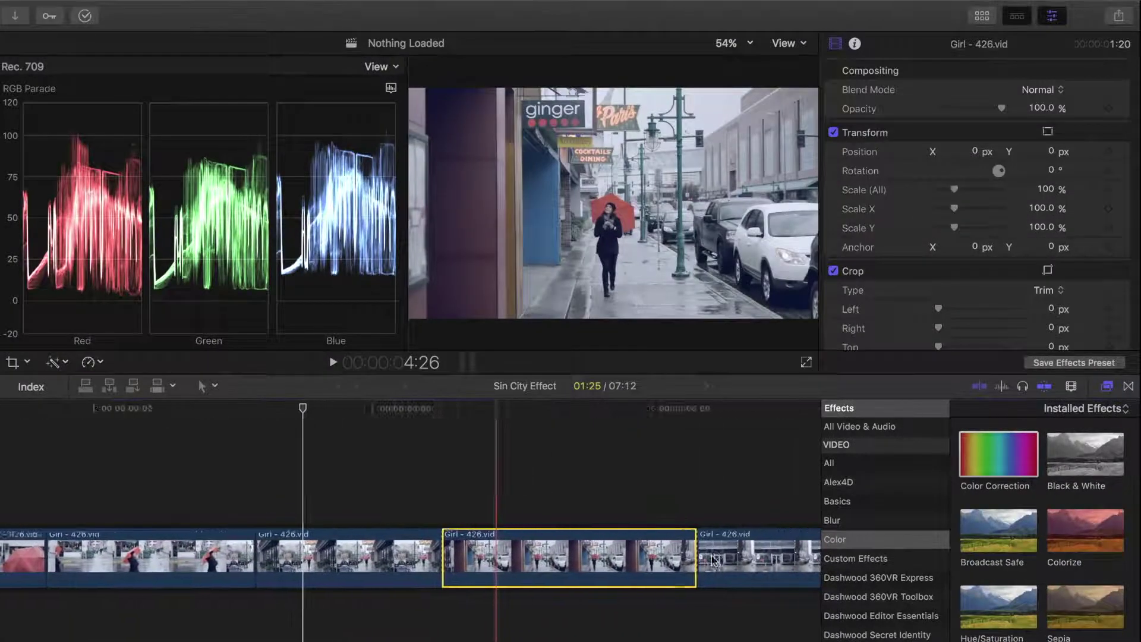
left_click(481, 559, "alt")
key("alt+e")
left_click(1046, 92)
left_click(1010, 123)
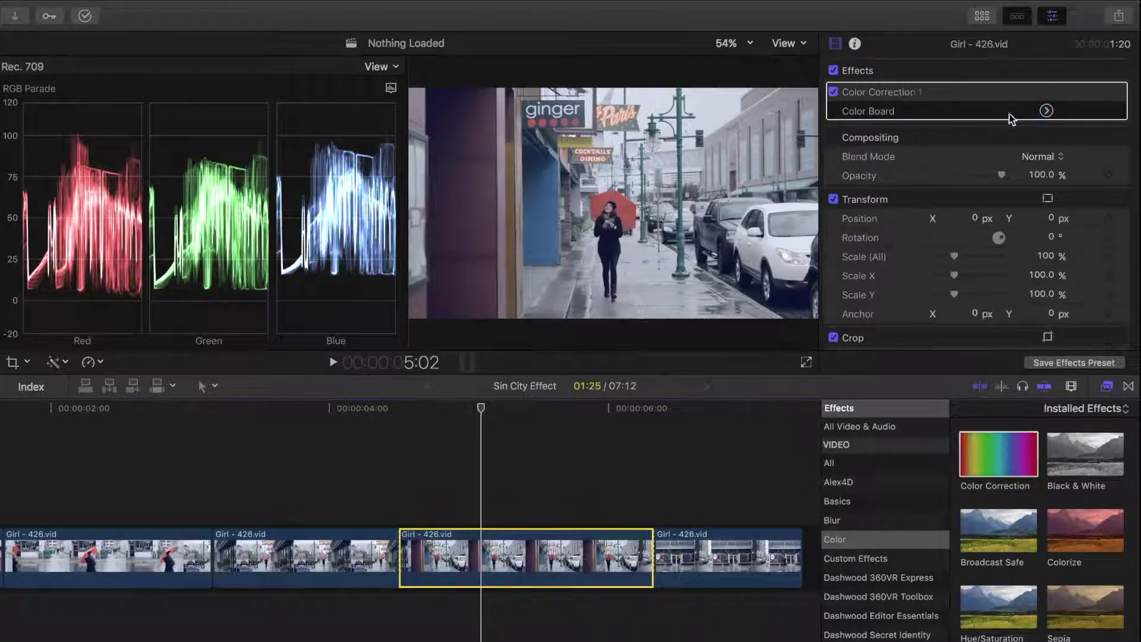
left_click_drag(622, 215, 600, 212)
Fully desaturate the area outside the fourth clip's color mask and set the global saturation inside it to 20%.
left_click(1047, 111)
left_click(943, 363)
left_click_drag(849, 187, 850, 284)
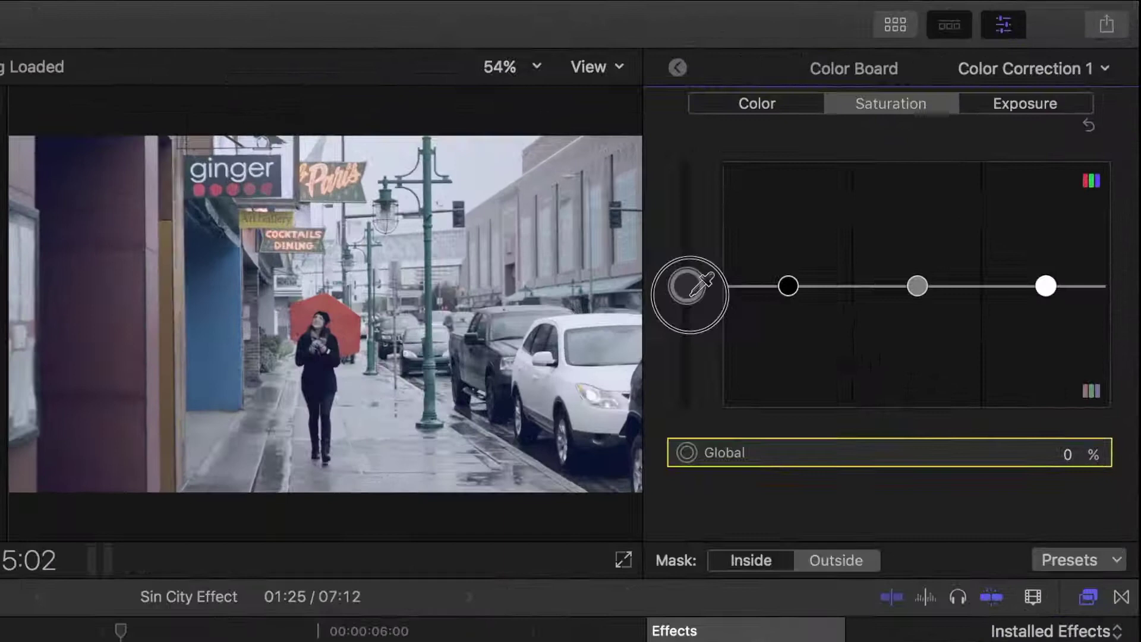
left_click(750, 560)
left_click_drag(686, 410, 690, 263)
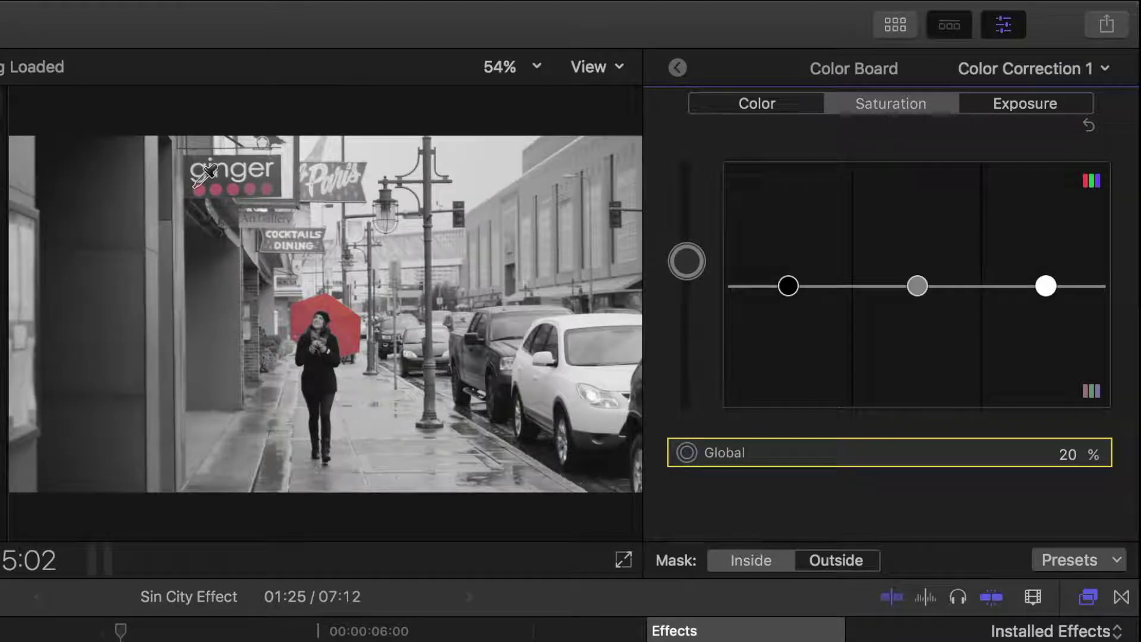
Add a shape mask to the fourth clip's color correction, shrink it around the umbrella, and play the shot back.
left_click(677, 68)
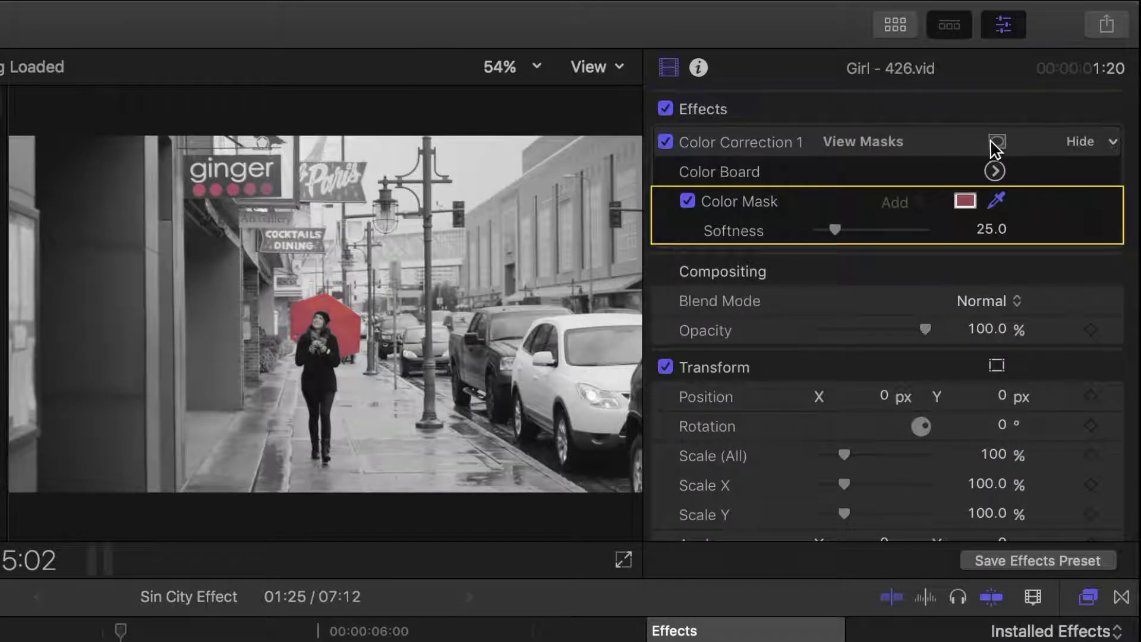
left_click(995, 141)
left_click(945, 154)
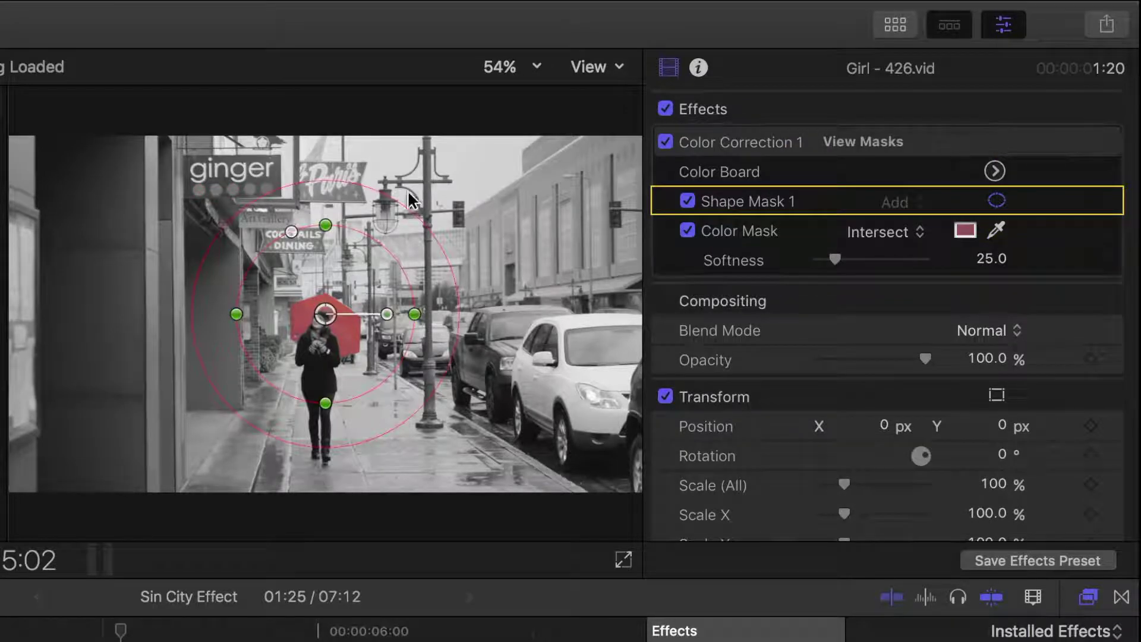
left_click_drag(396, 196, 325, 247)
left_click_drag(237, 315, 259, 317)
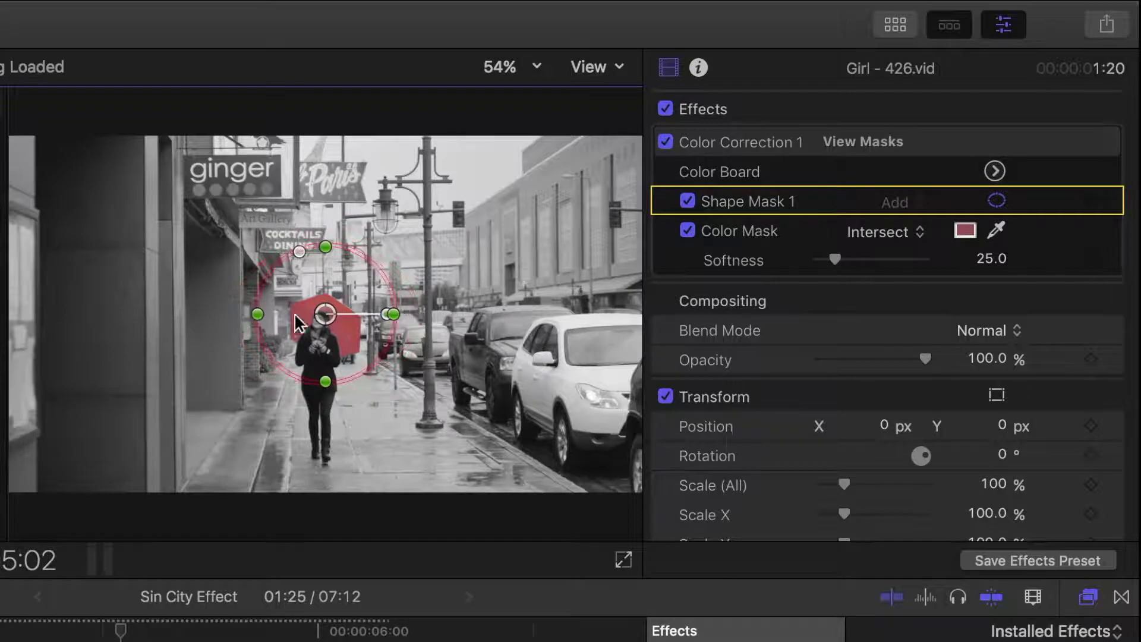
left_click_drag(330, 313, 324, 328)
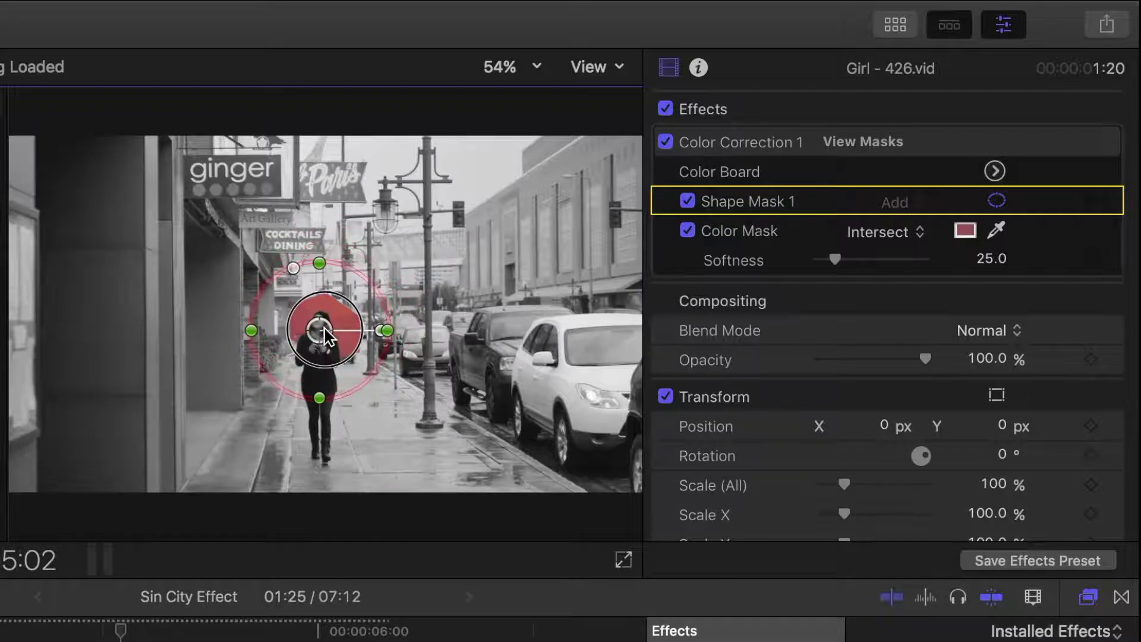
key("j")
key("l")
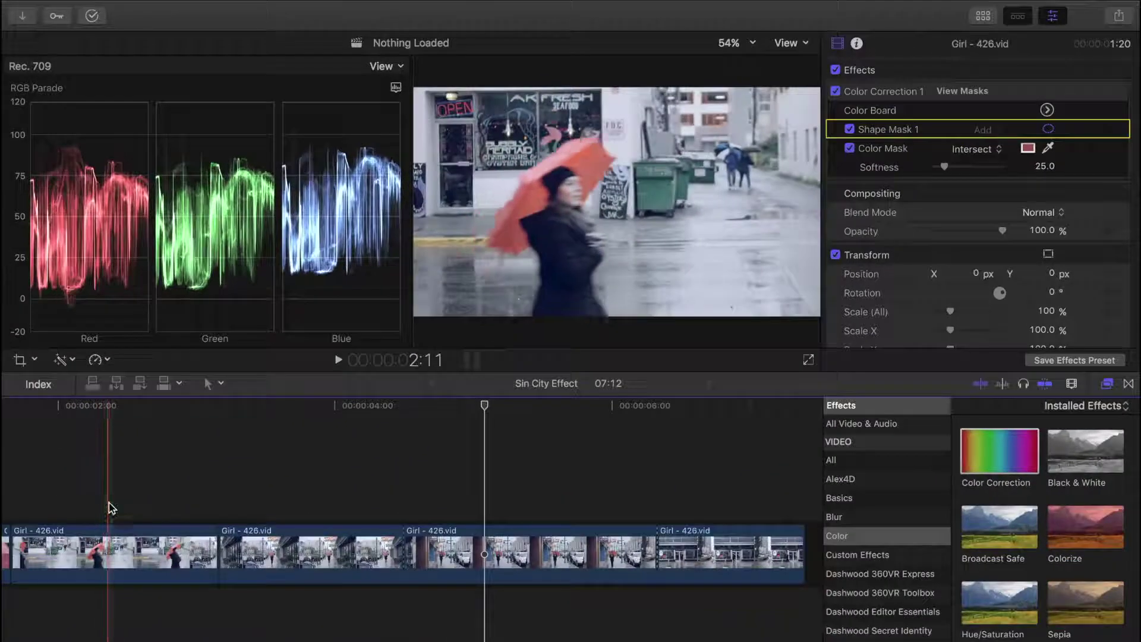
Apply Color Correction with a color mask to the second clip, sampling several red areas of the umbrella.
left_click(72, 561)
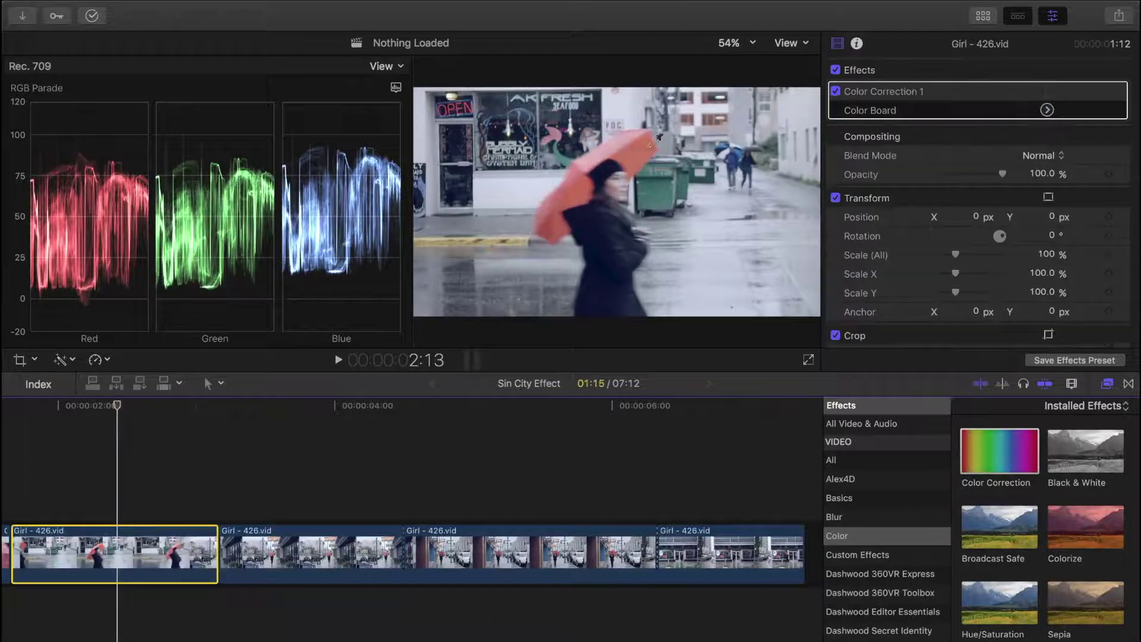
left_click(598, 153)
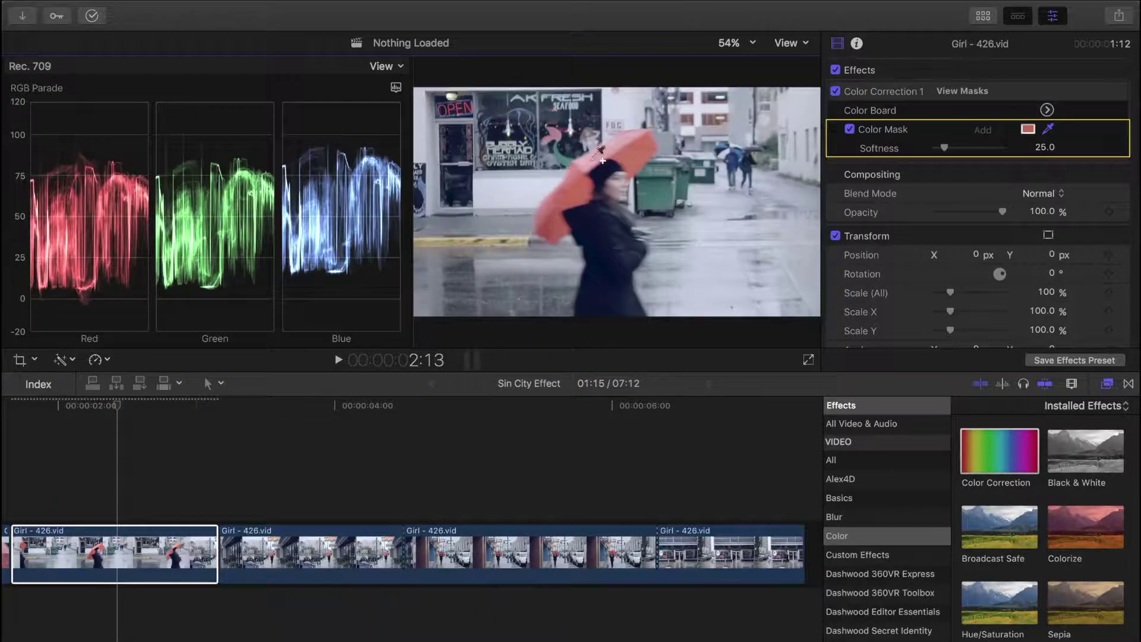
left_click(542, 236, "shift")
left_click(608, 143, "shift")
Add a shape mask to the second clip's color correction and reshape, rotate and position it tightly around the umbrella.
left_click(1051, 95)
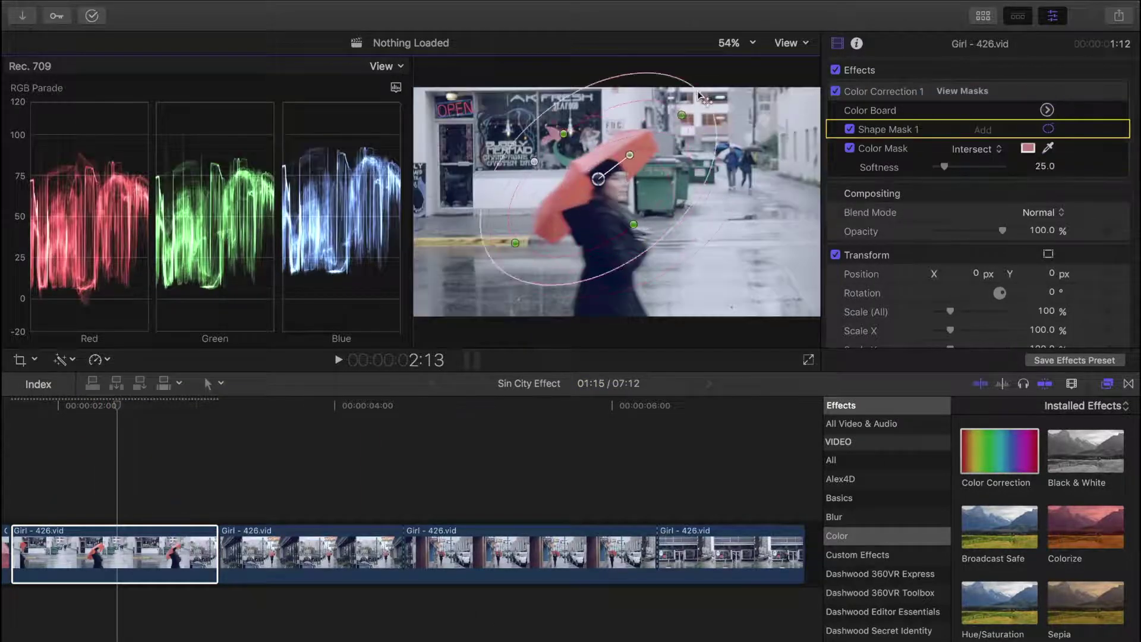
left_click(602, 178)
left_click_drag(601, 178, 596, 187)
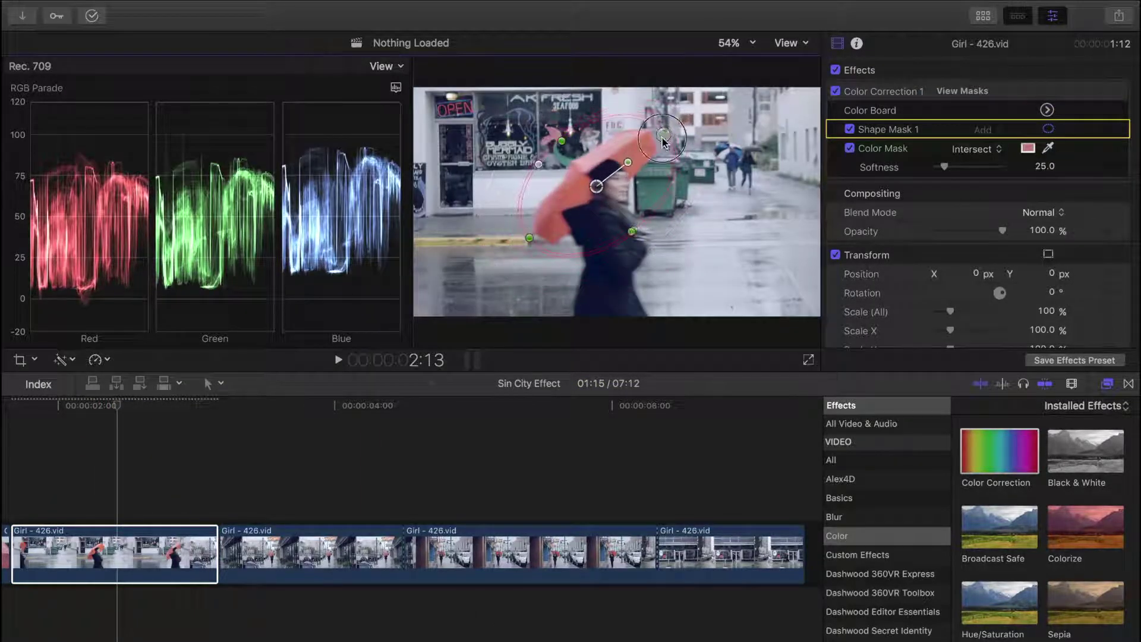
left_click_drag(629, 232, 616, 226)
left_click_drag(601, 185, 596, 191)
Set the second clip's global saturation inside the masks to 20% and fully desaturate everything outside them.
left_click(1047, 110)
left_click(850, 183)
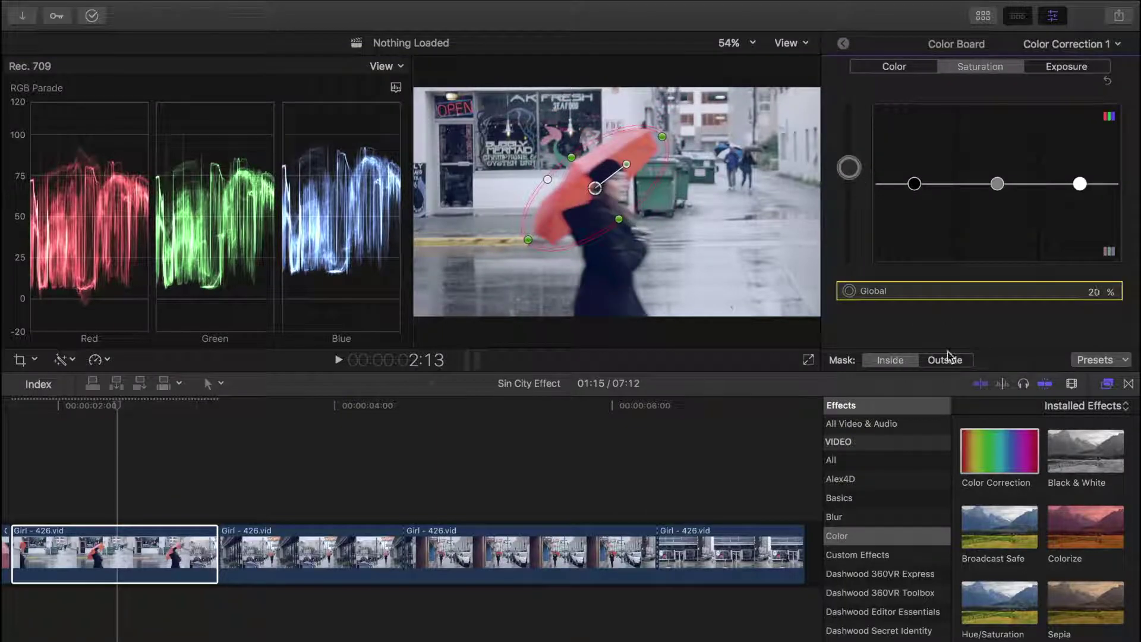
left_click_drag(850, 181, 854, 257)
left_click(844, 44)
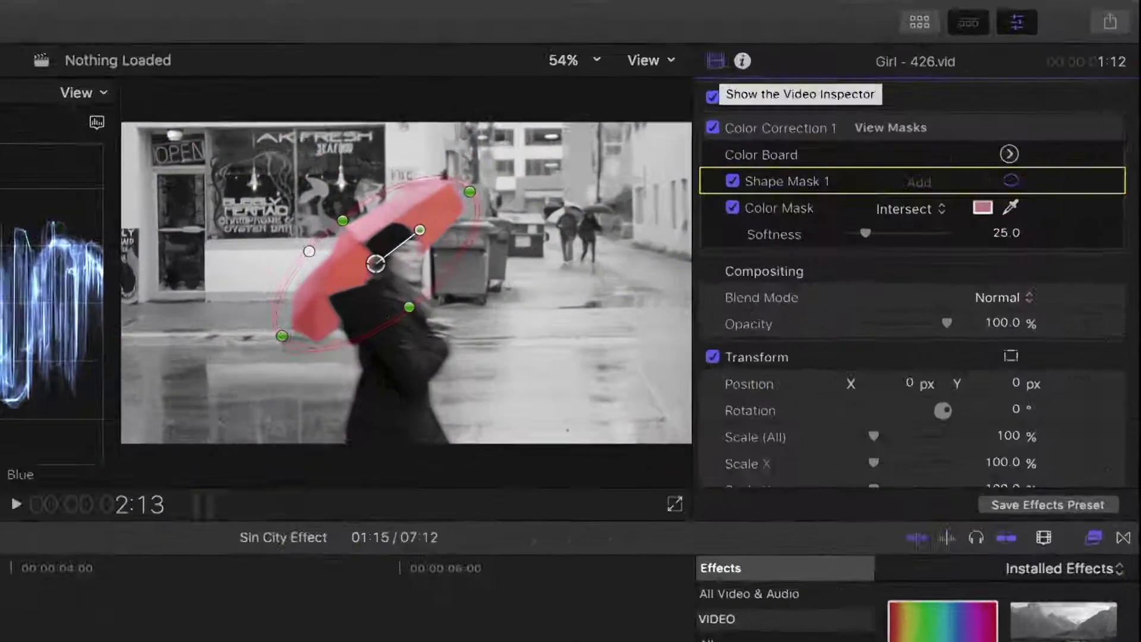
Review the second clip's masking, move the shape mask onto the umbrella at 1:25 and add a keyframe for it there.
key("j")
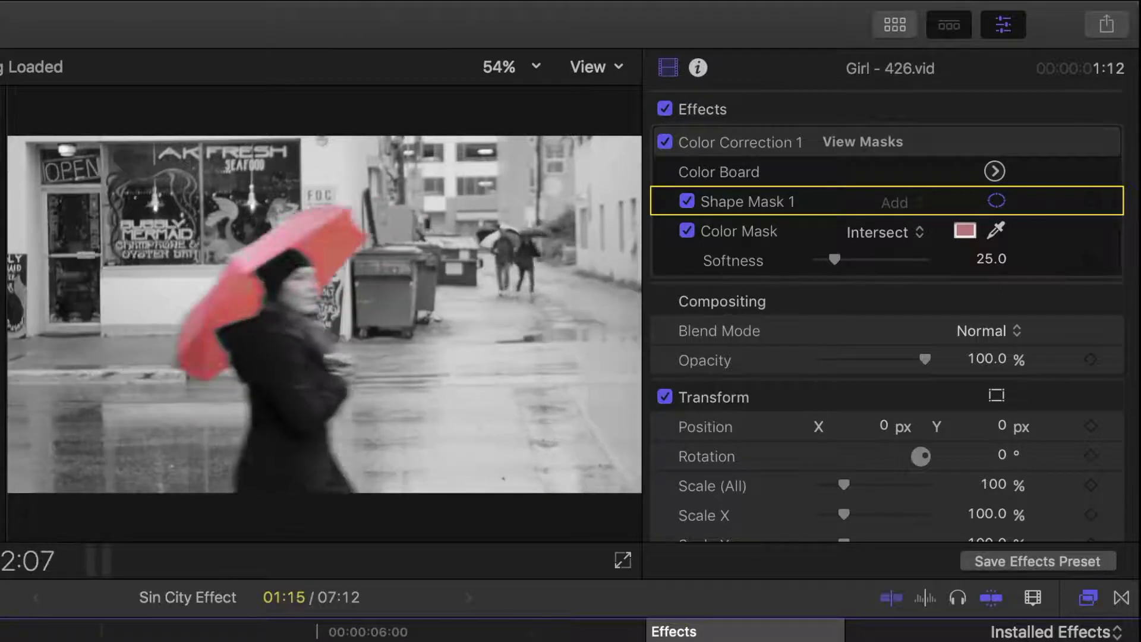
key("space")
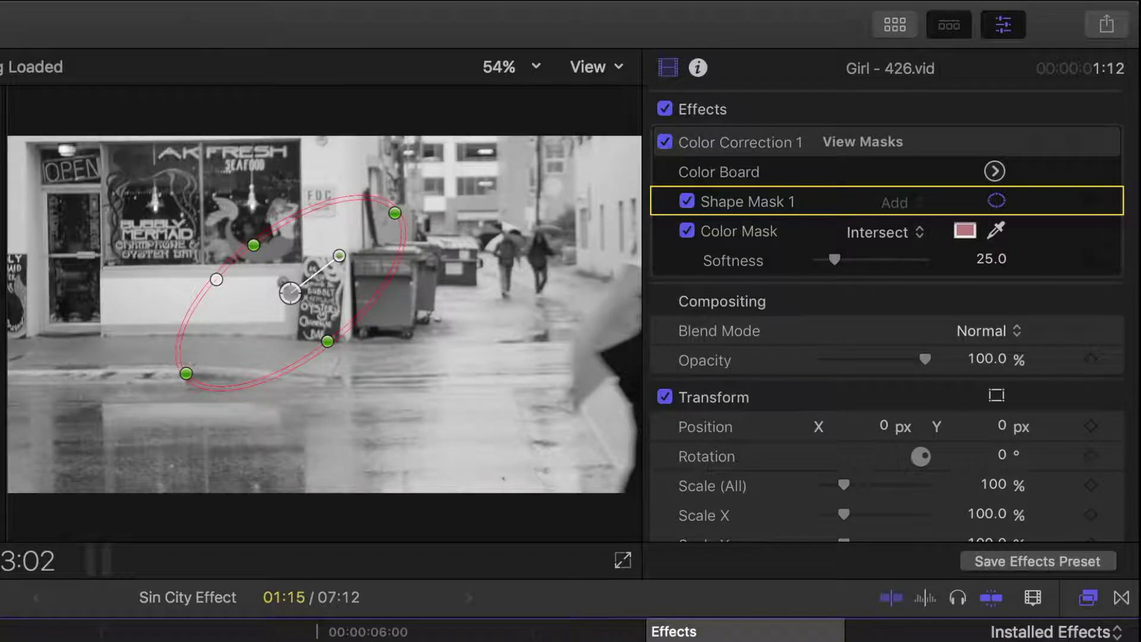
key("shift+question")
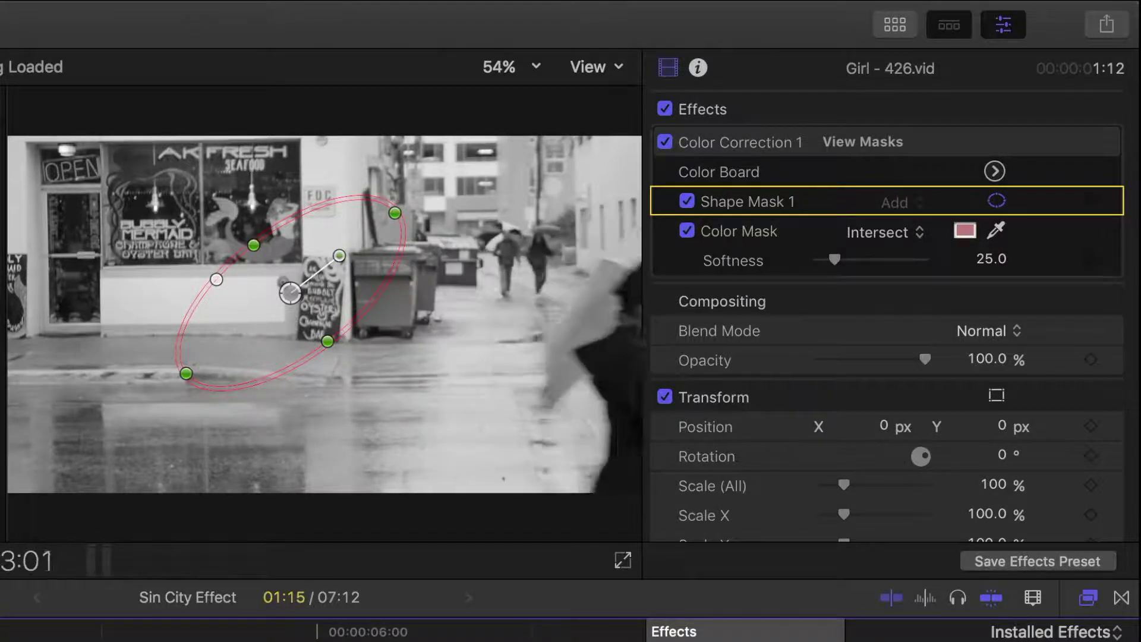
key("j")
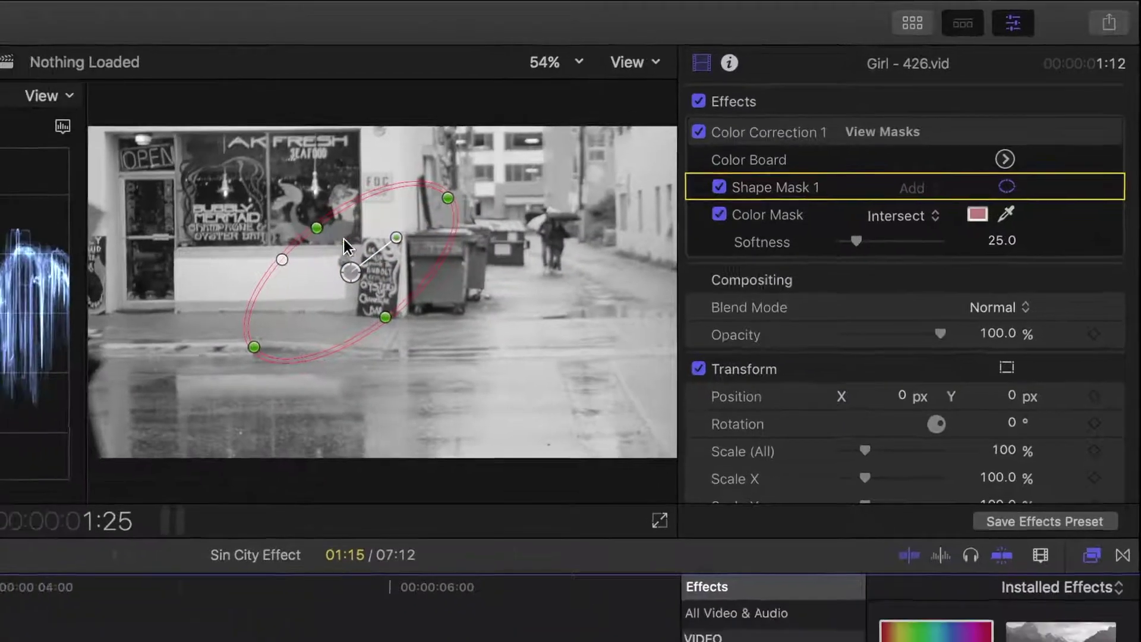
left_click_drag(291, 293, 138, 241)
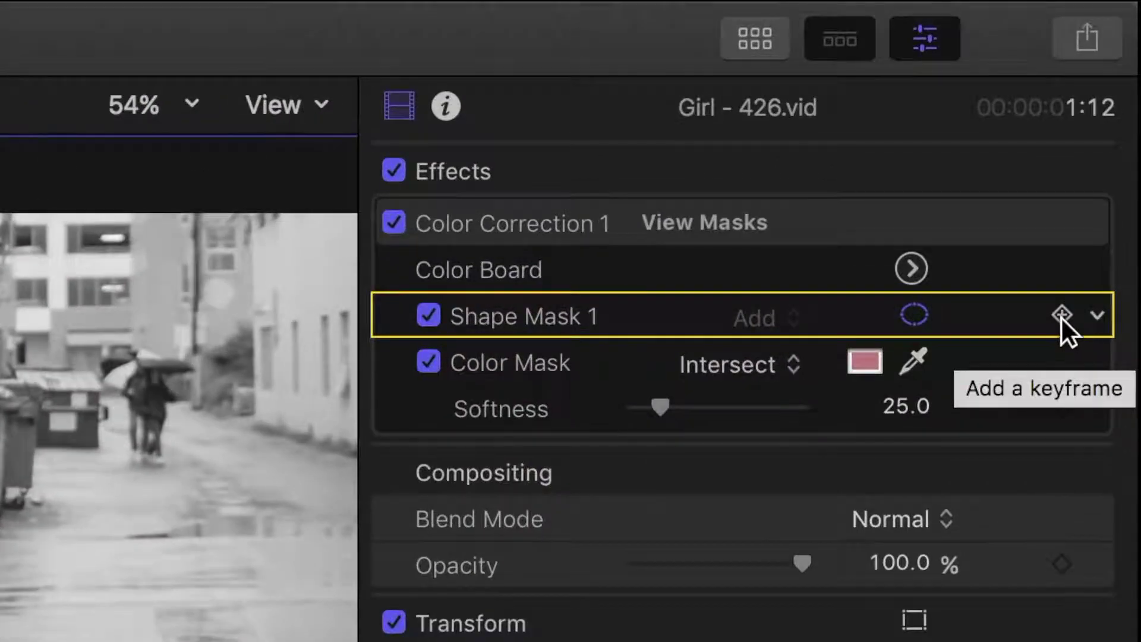
left_click(1062, 318)
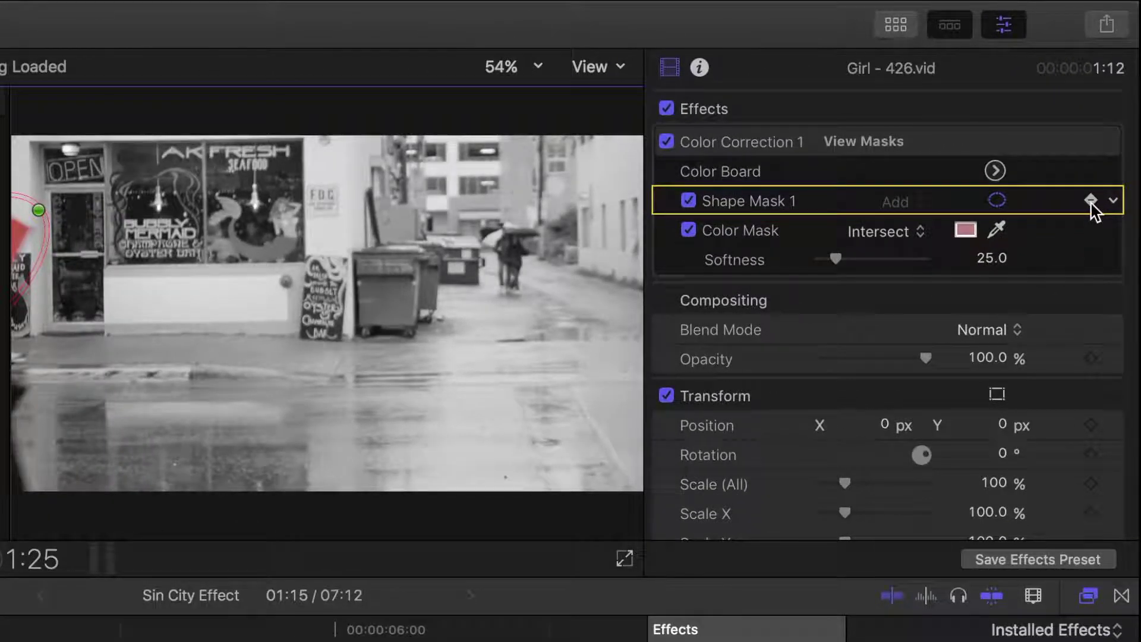
Advance two frames to 1:27 and reposition the shape mask over the umbrella to keyframe its movement.
key("Right")
key("Right")
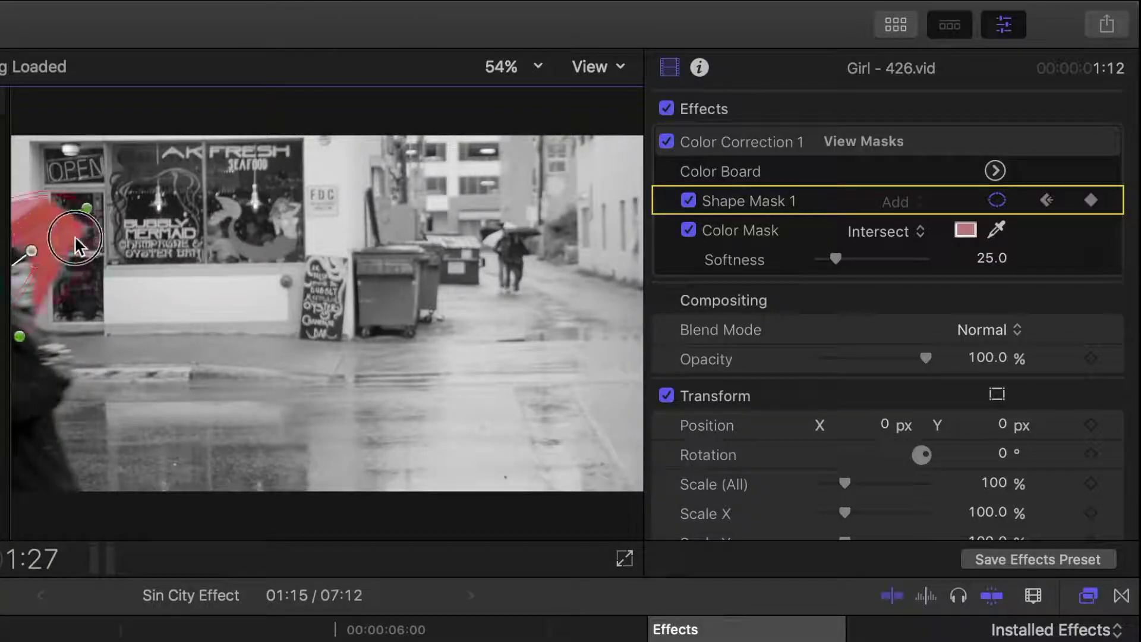
left_click_drag(69, 236, 72, 236)
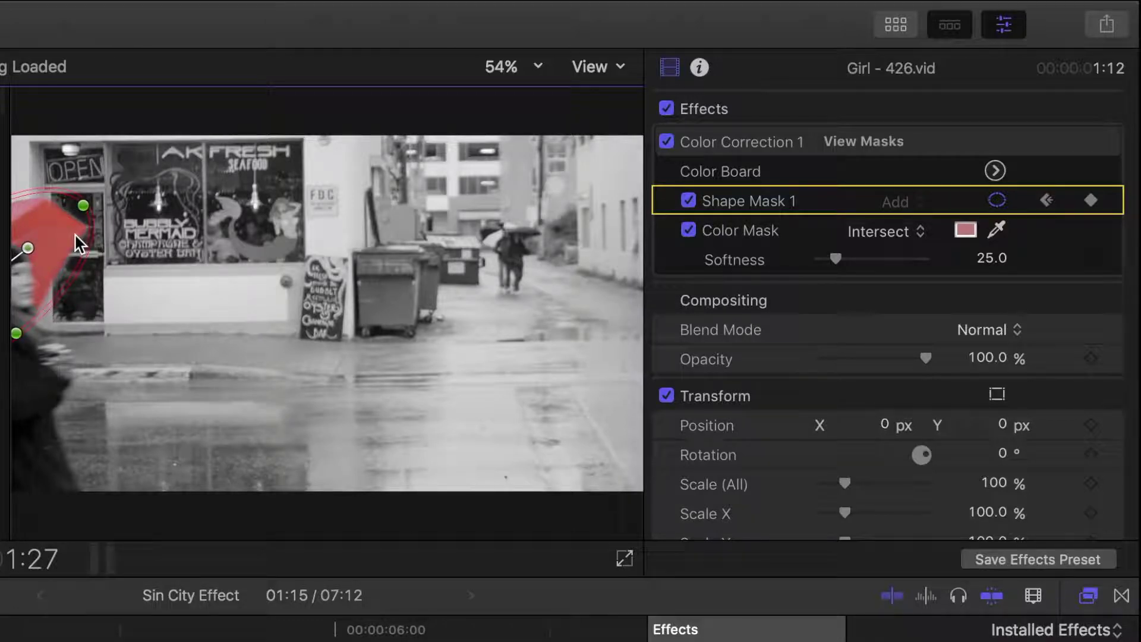
Advance through the rest of the second clip a few frames at a time, repositioning the shape mask to follow the umbrella.
key("Right")
key("Right")
key("Right")
left_click_drag(76, 236, 182, 186)
key("Right")
key("Right")
left_click_drag(108, 319, 114, 332)
key("Right")
key("Right")
key("Right")
left_click_drag(75, 280, 625, 327)
key("Right")
key("Right")
key("Right")
key("Right")
key("Right")
key("Right")
key("Right")
key("Right")
key("Right")
key("Right")
key("Right")
key("Right")
key("Right")
key("Right")
key("Right")
key("Right")
key("Right")
key("Right")
key("Right")
key("Right")
key("Right")
key("Right")
key("Right")
key("Right")
key("Right")
key("Right")
key("Right")
key("Right")
key("Right")
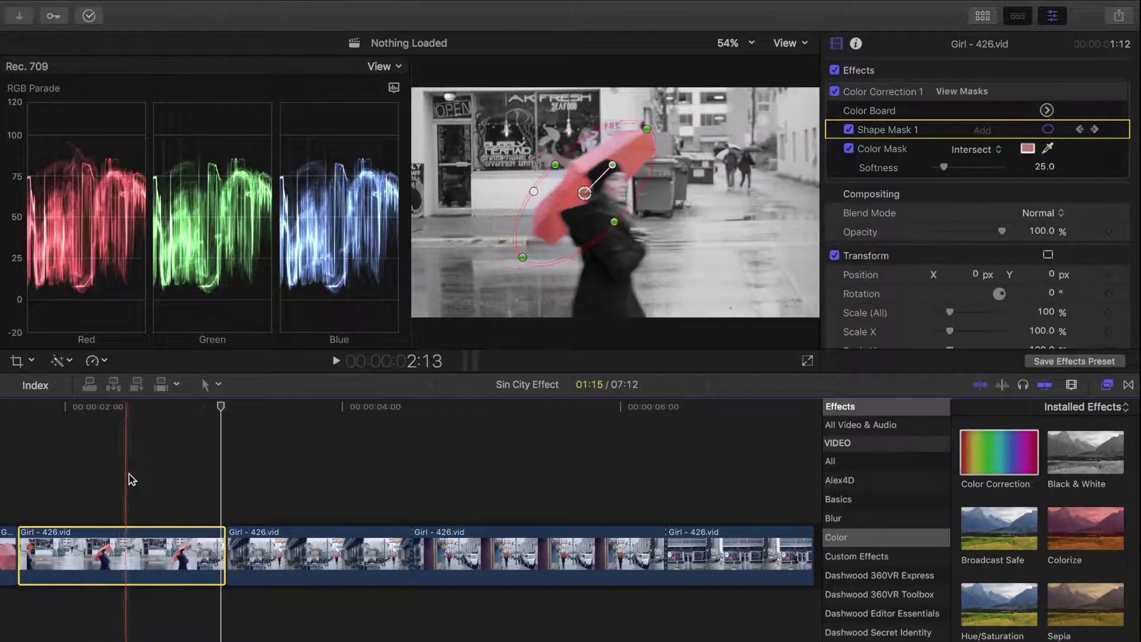
Apply Color Correction to the last clip, at the 441 w 5th ave storefront, and add a color mask sampled from the umbrella.
scroll(128, 478, "right", 5)
left_click(600, 556)
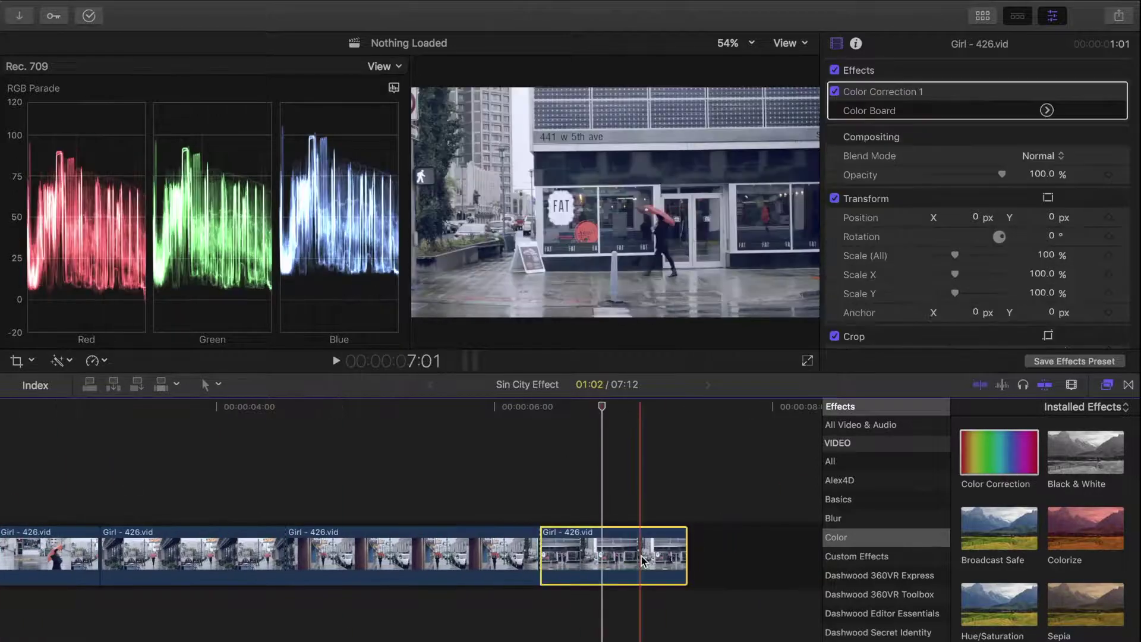
left_click(1047, 89)
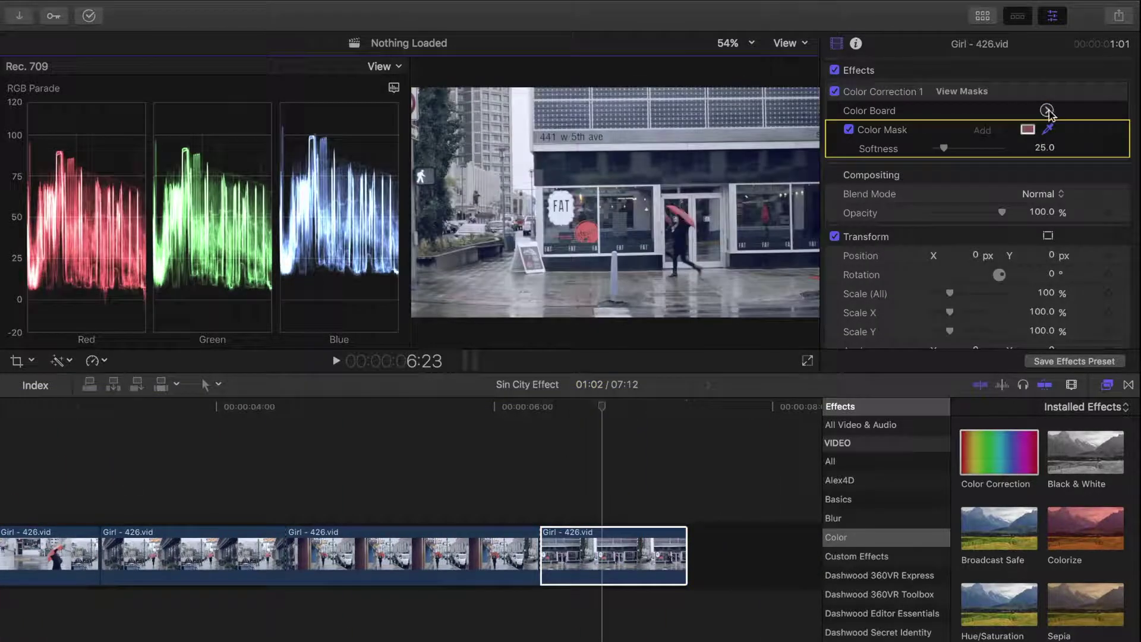